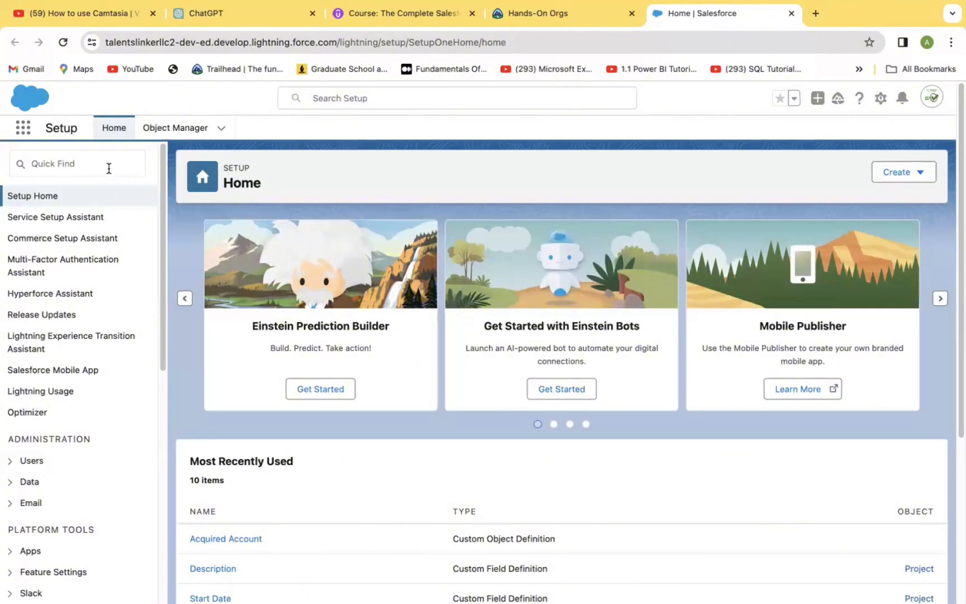
# Switch from Setup to the Sales app's home page
pyautogui.click(117, 165)
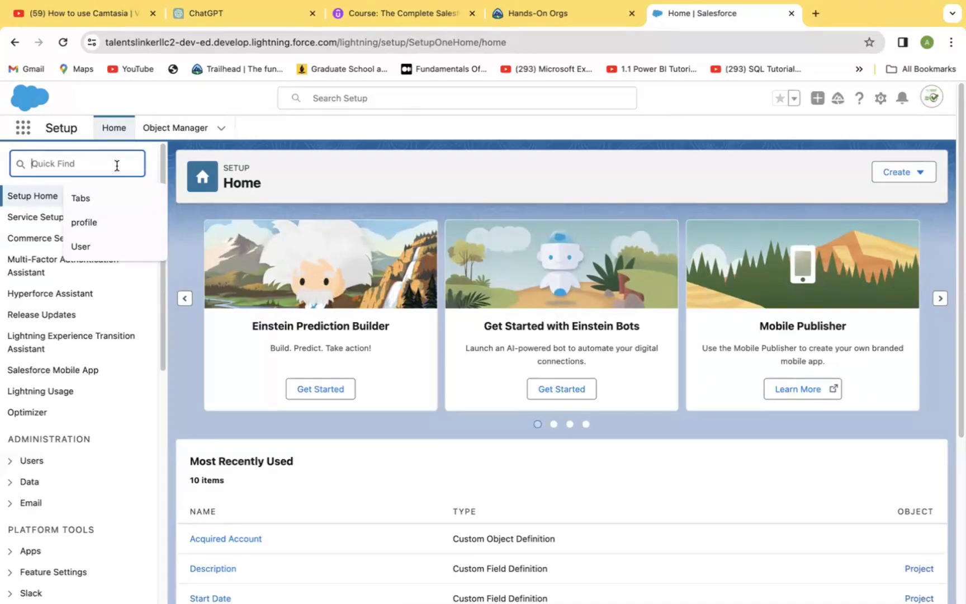
pyautogui.click(23, 128)
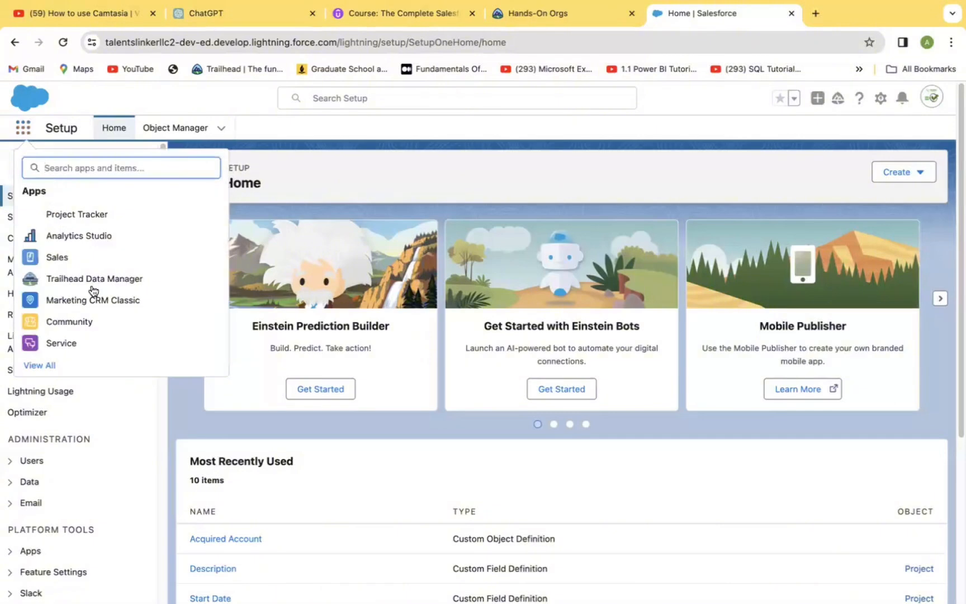
pyautogui.click(95, 258)
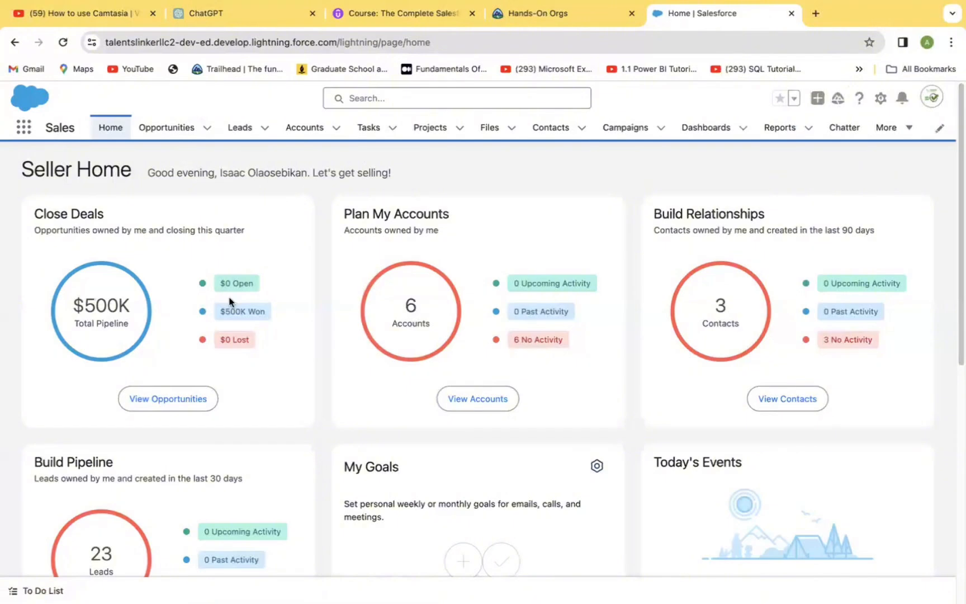
pyautogui.click(115, 130)
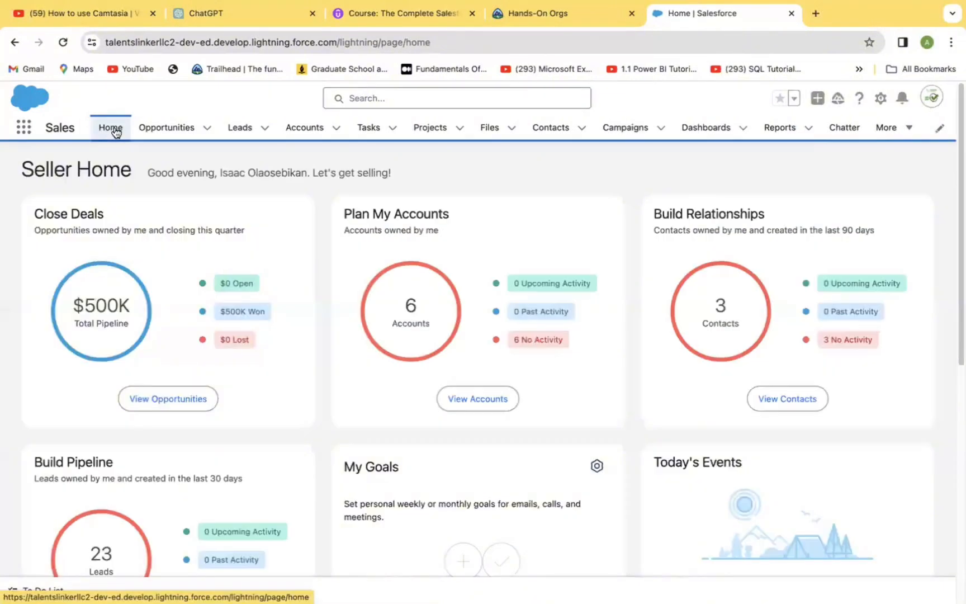
# Look through the setup menu and the recently viewed opportunities list, returning to the Sales home page
pyautogui.click(881, 101)
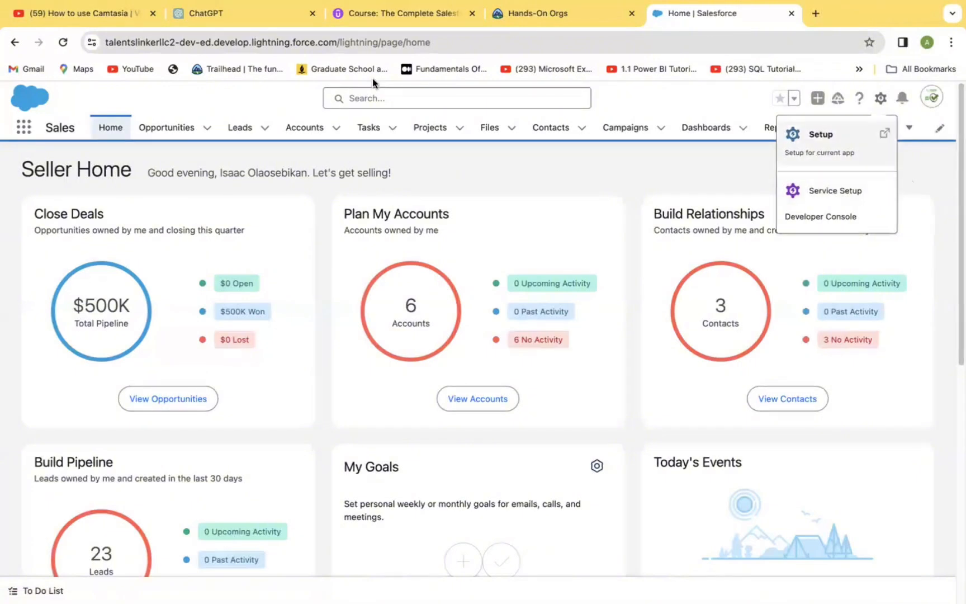
pyautogui.click(109, 316)
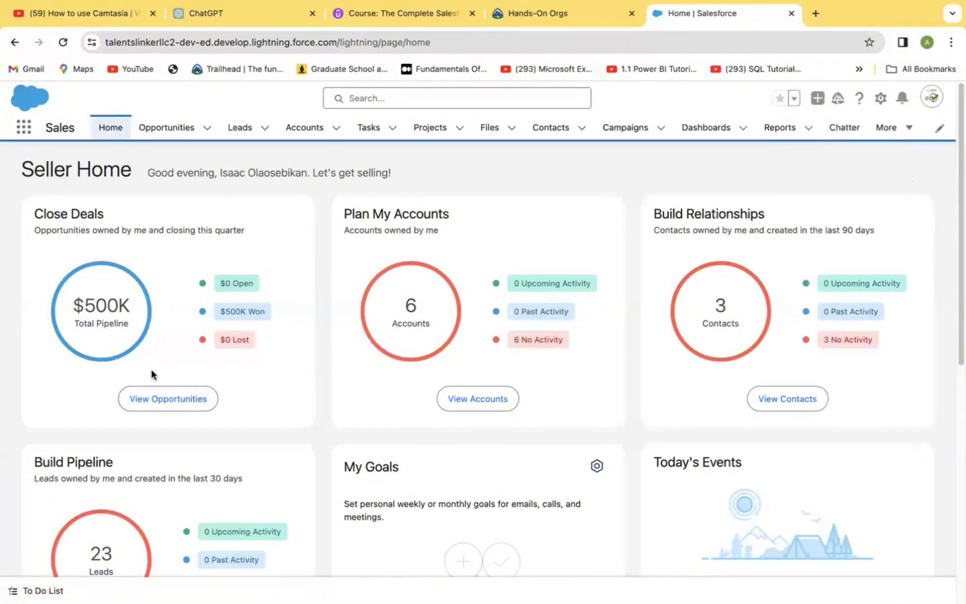
pyautogui.click(161, 400)
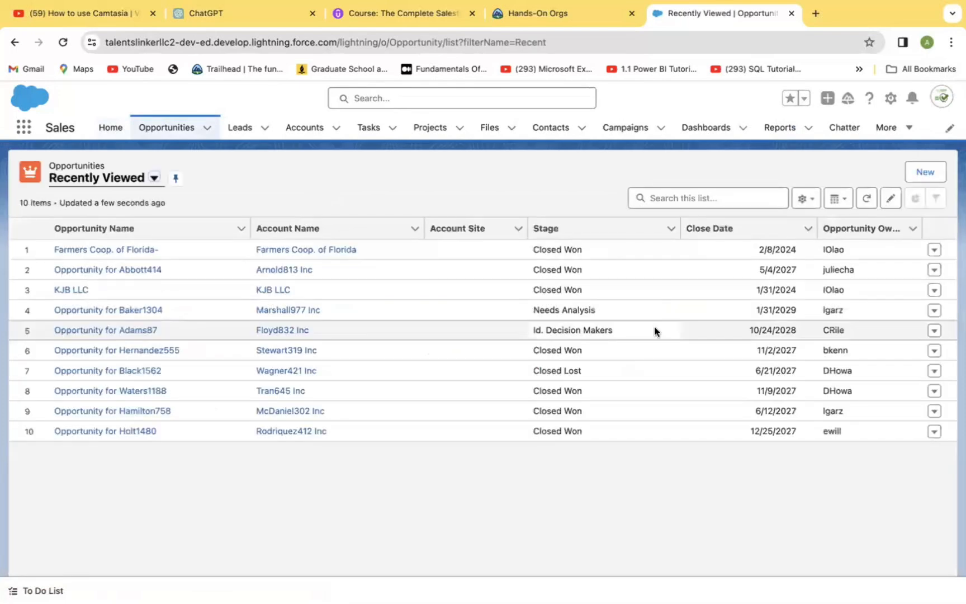
pyautogui.click(891, 99)
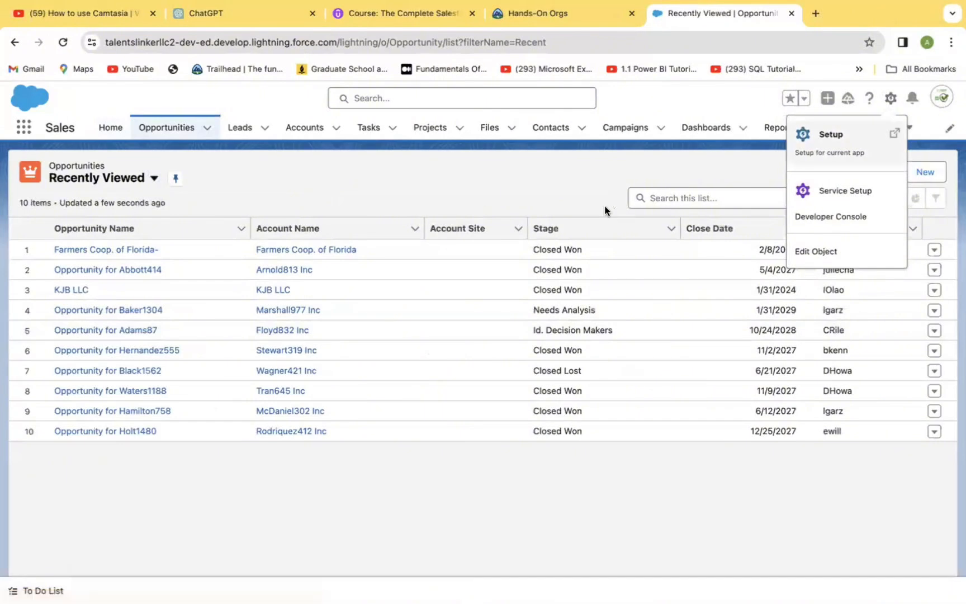
pyautogui.click(13, 48)
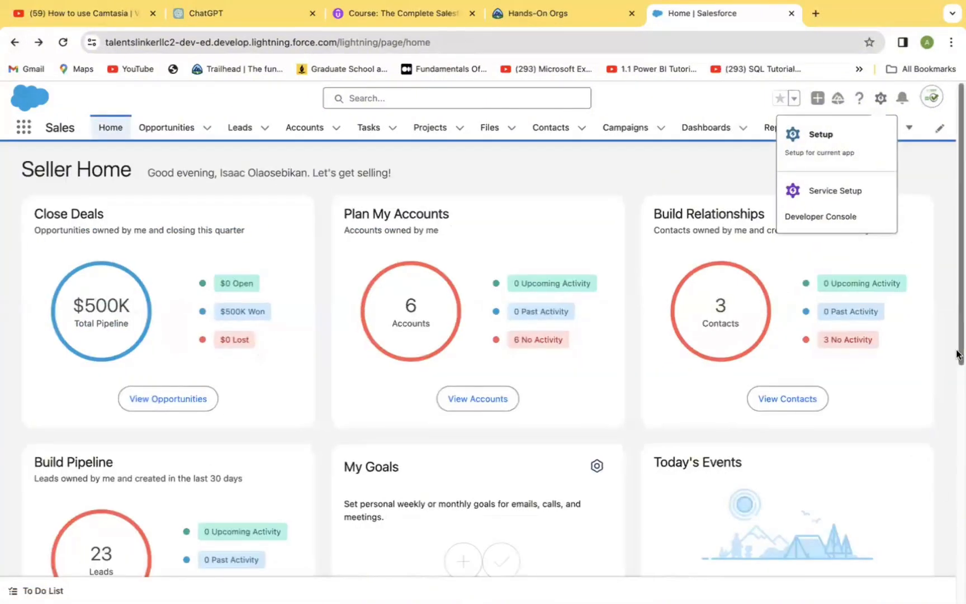
pyautogui.scroll(-6, 950, 399)
pyautogui.scroll(2, 950, 398)
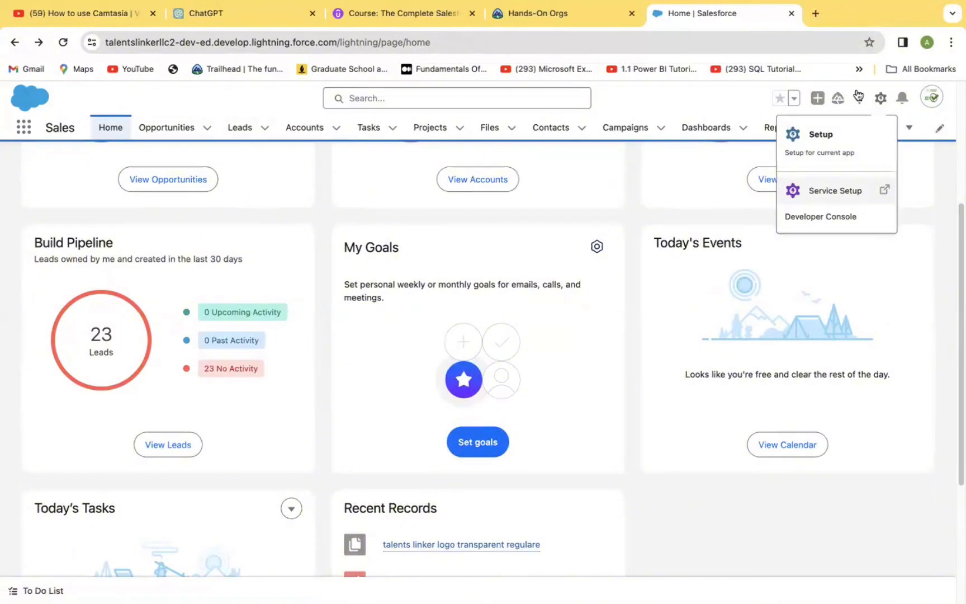
# Open the Kolade LLC account record from the Accounts list
pyautogui.click(880, 101)
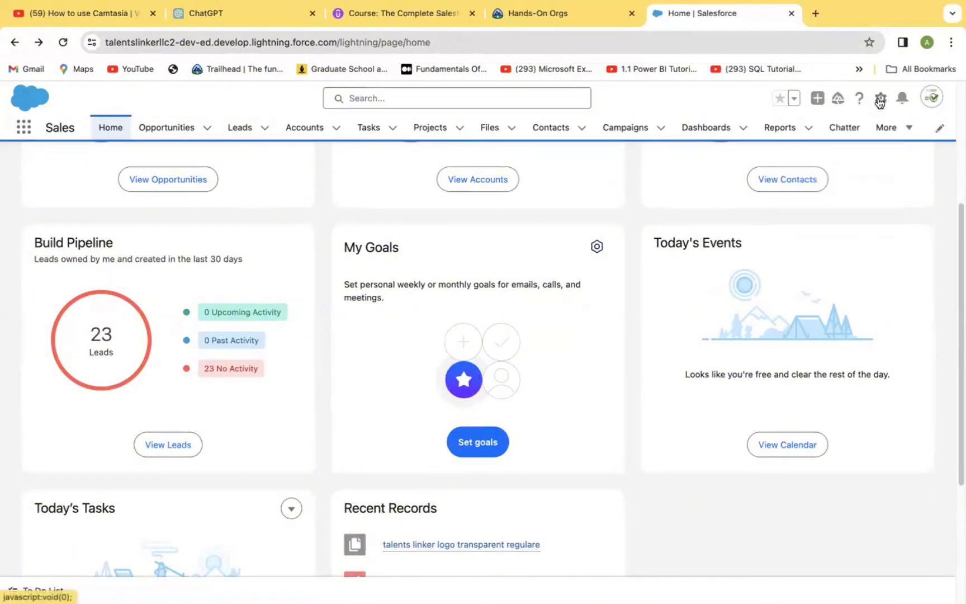
pyautogui.click(879, 101)
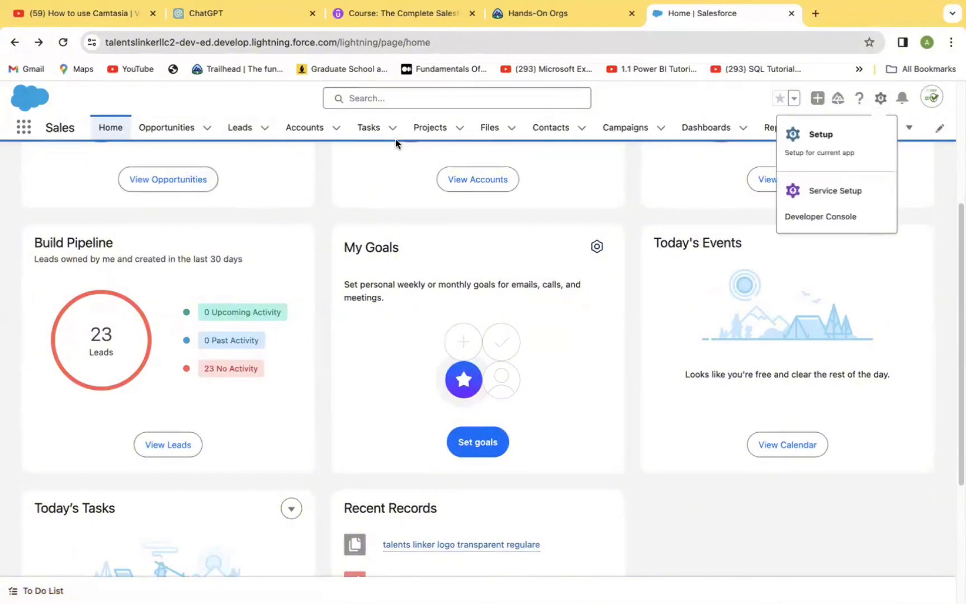
pyautogui.click(306, 129)
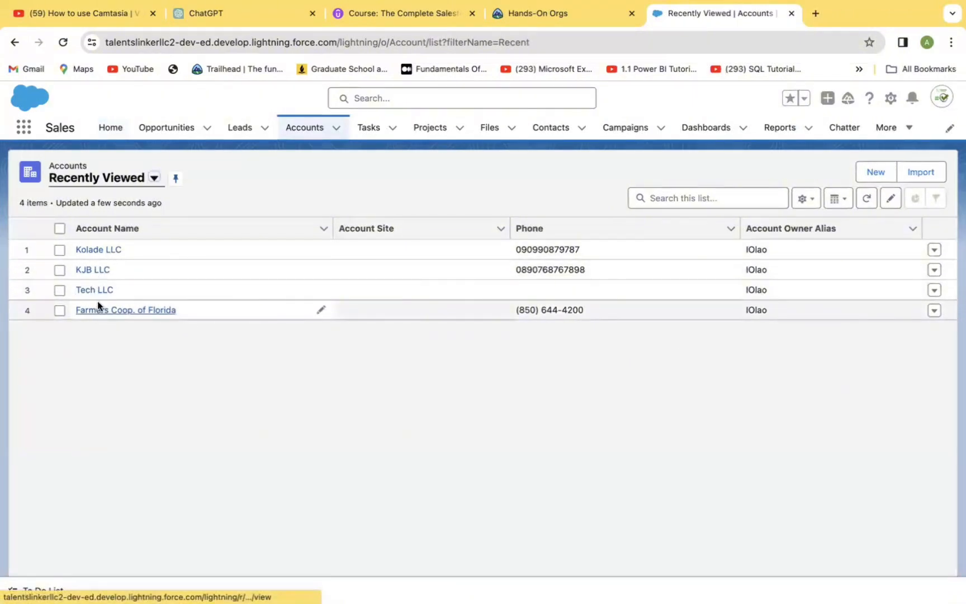
pyautogui.click(98, 252)
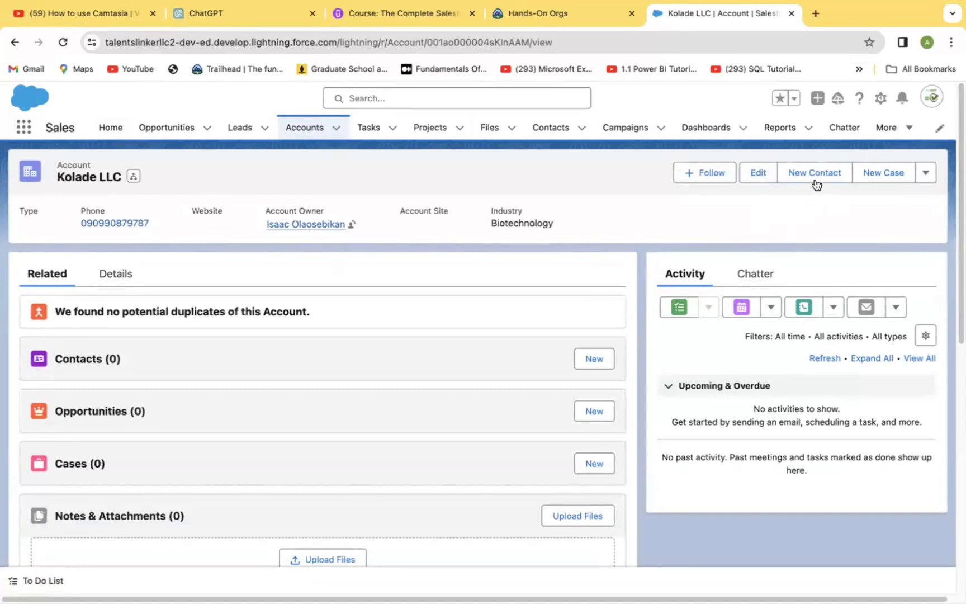
# Inspect the account's action menu and its highlights panel in Lightning App Builder, leaving without saving
pyautogui.click(926, 176)
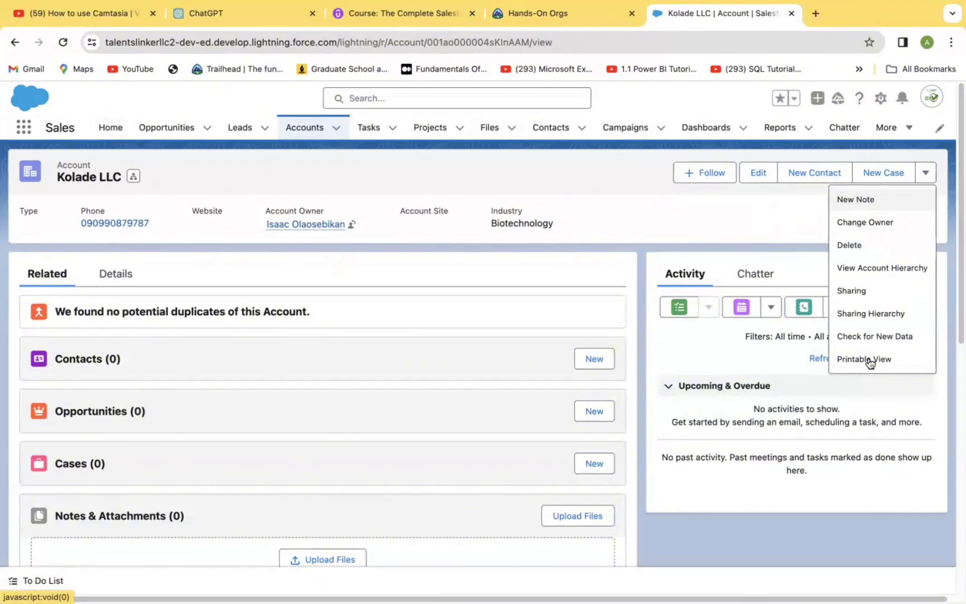
pyautogui.click(560, 174)
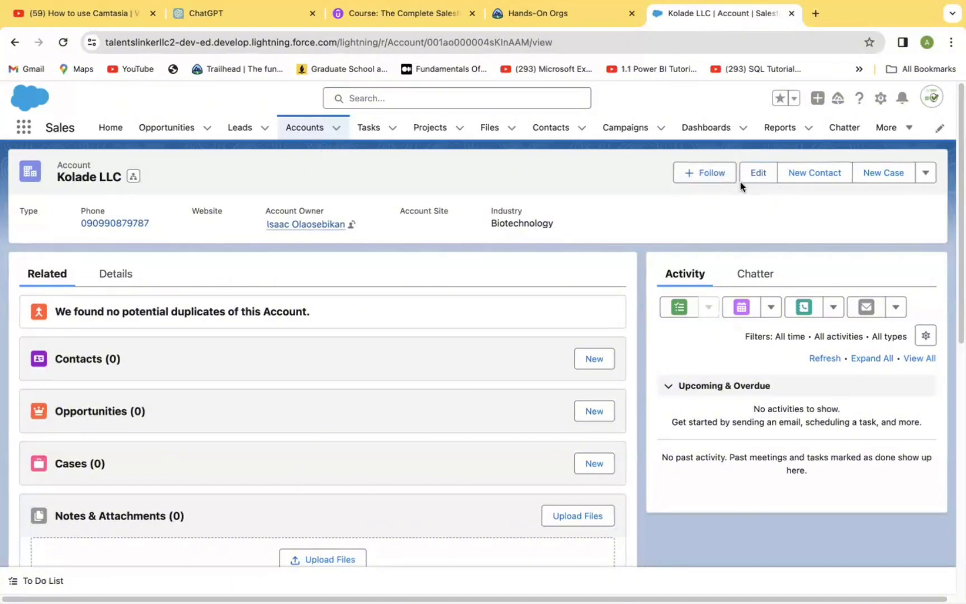
pyautogui.click(880, 99)
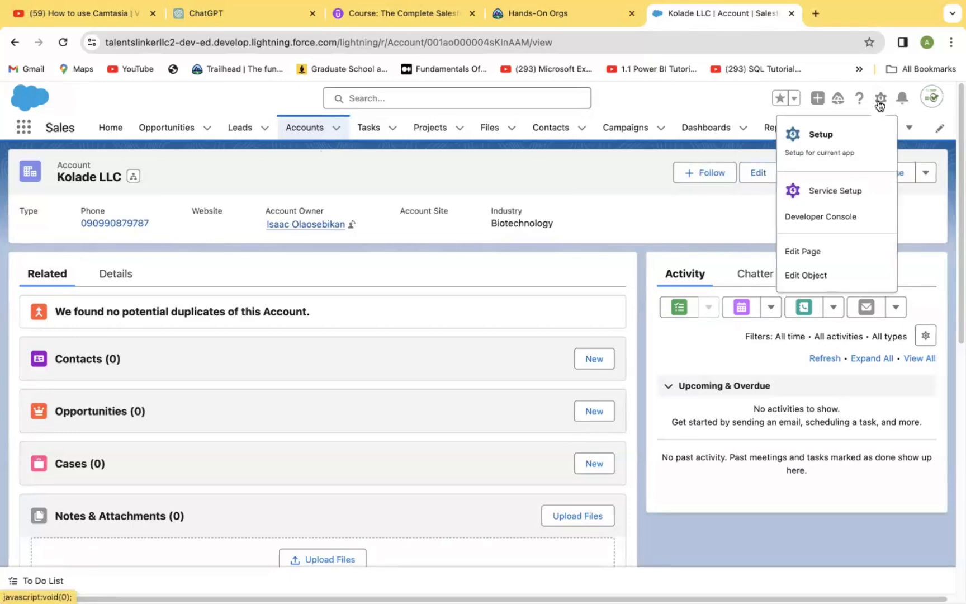
pyautogui.click(806, 246)
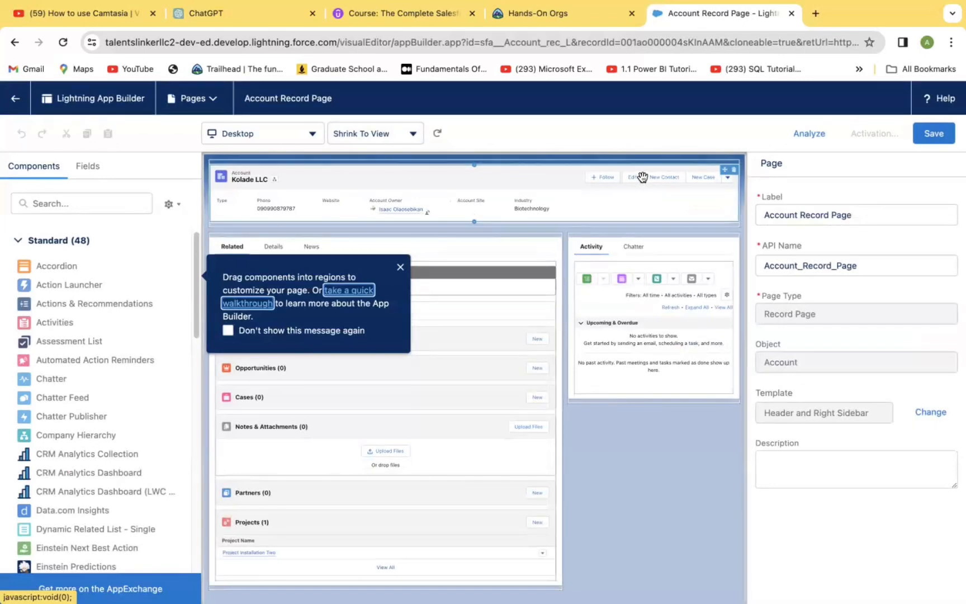
pyautogui.click(642, 177)
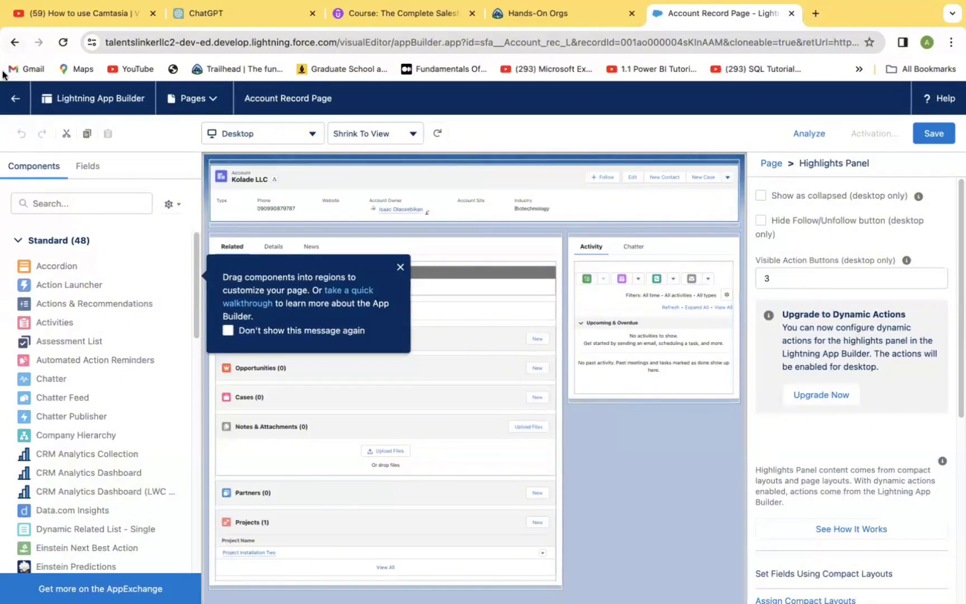
pyautogui.click(19, 101)
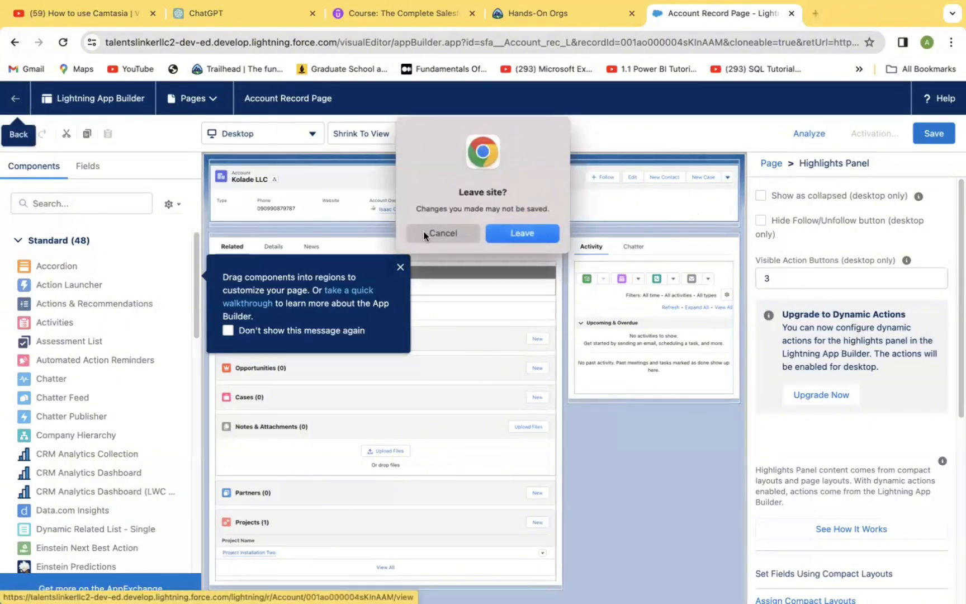
pyautogui.click(531, 232)
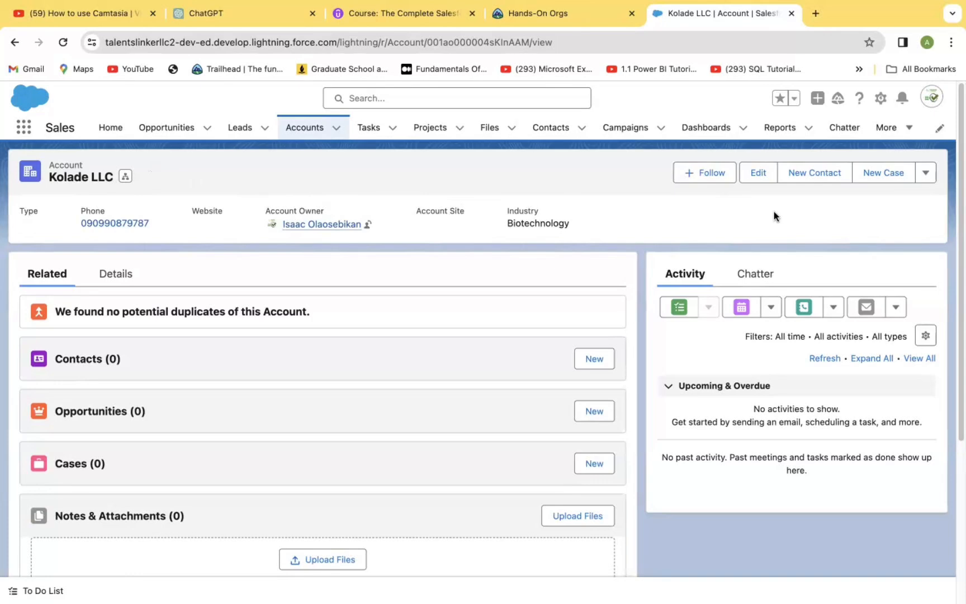
# Open the Account object's Buttons, Links, and Actions in Object Manager
pyautogui.click(880, 98)
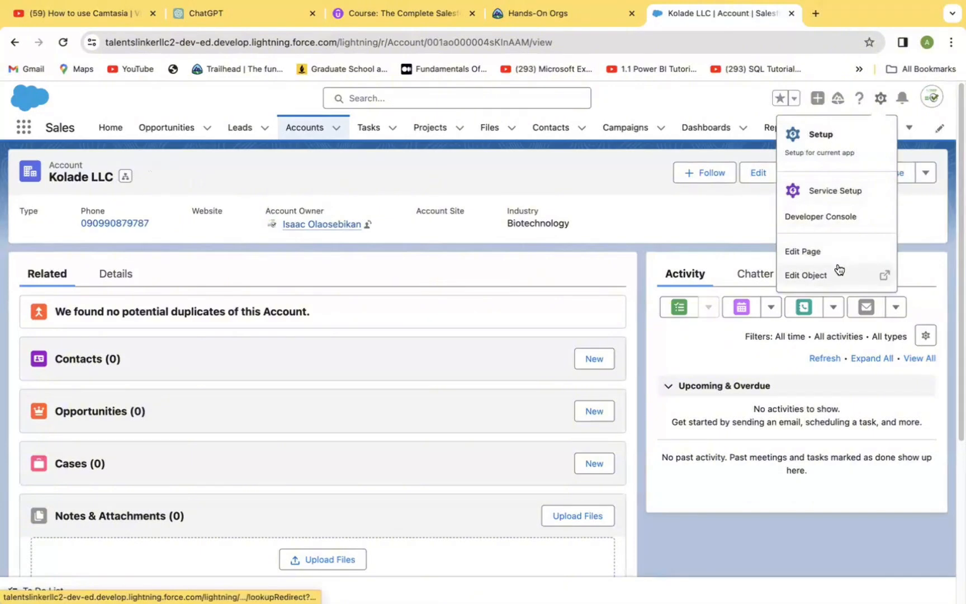
pyautogui.click(818, 277)
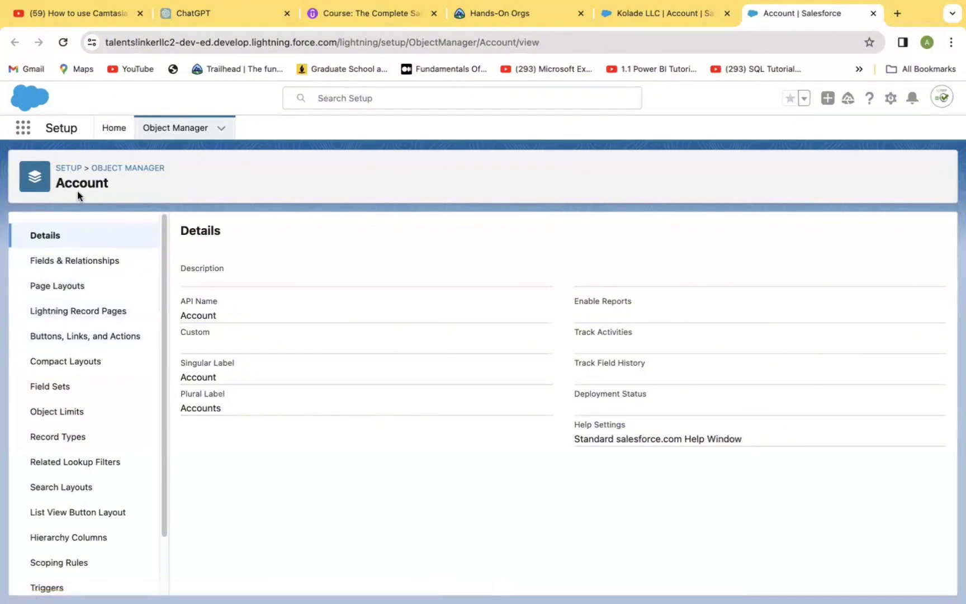
pyautogui.click(69, 312)
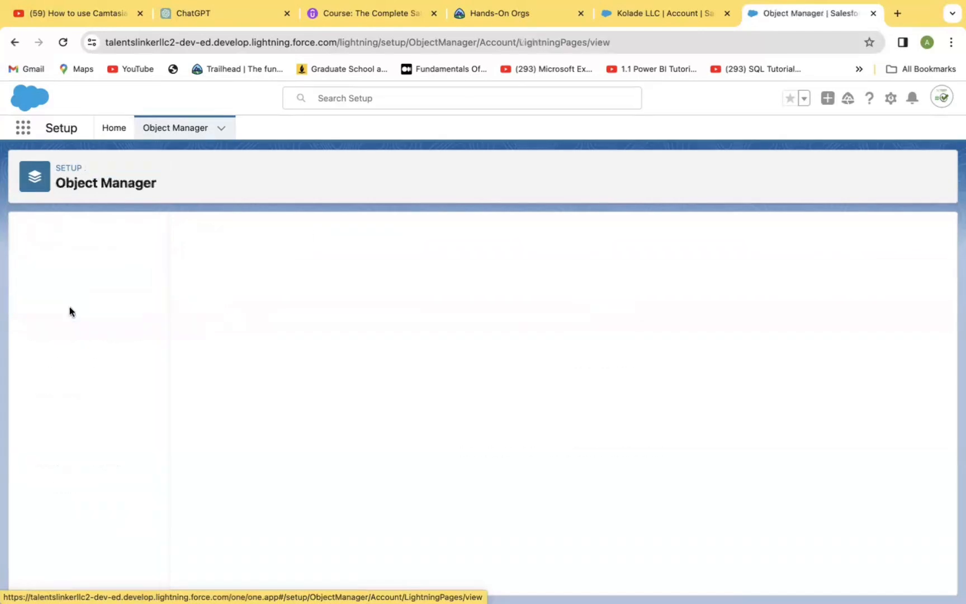
pyautogui.click(63, 336)
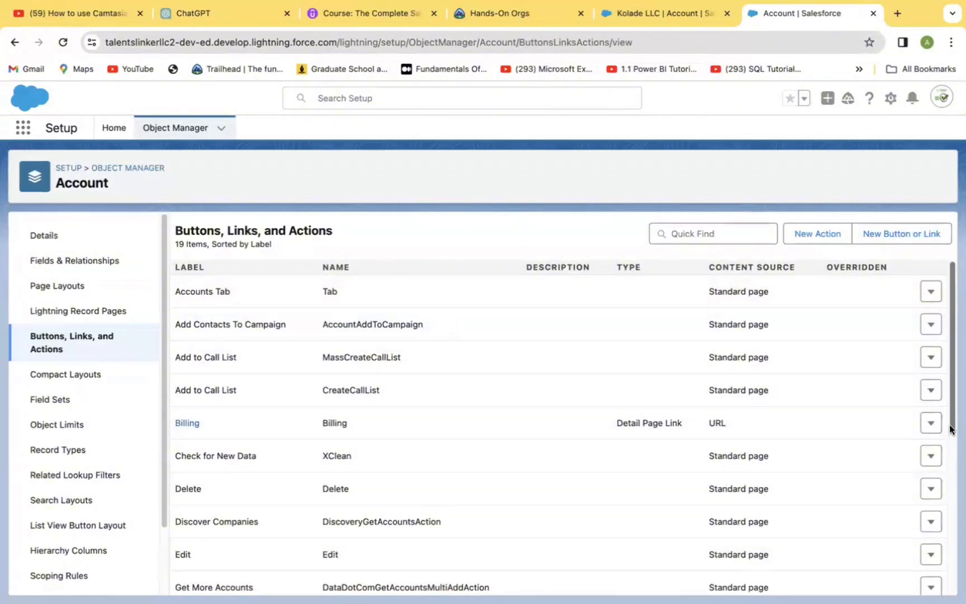
# Start creating a new action on the Account object
pyautogui.moveTo(953, 427)
pyautogui.mouseDown()
pyautogui.moveTo(950, 518)
pyautogui.moveTo(951, 416)
pyautogui.mouseUp()
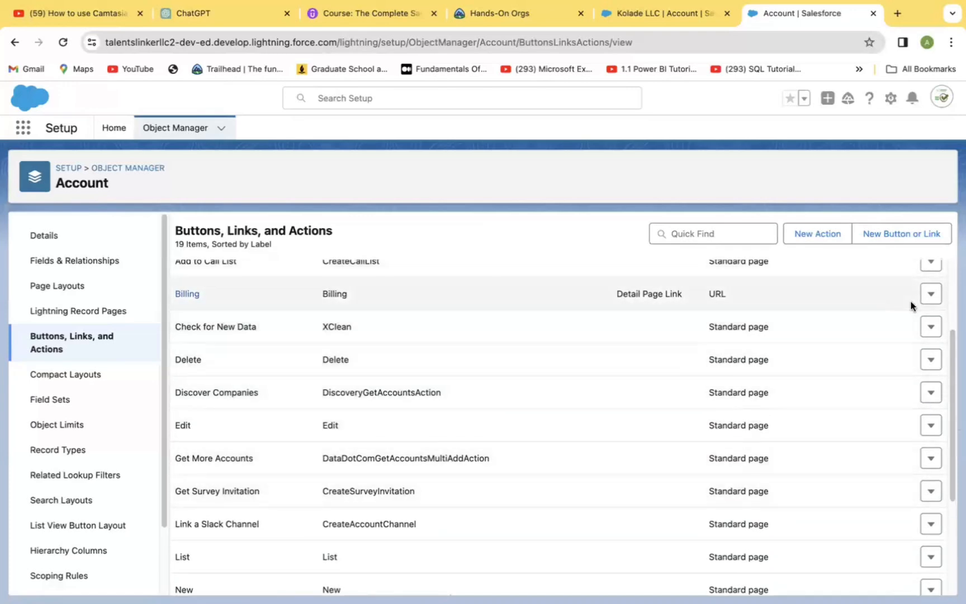
pyautogui.click(829, 235)
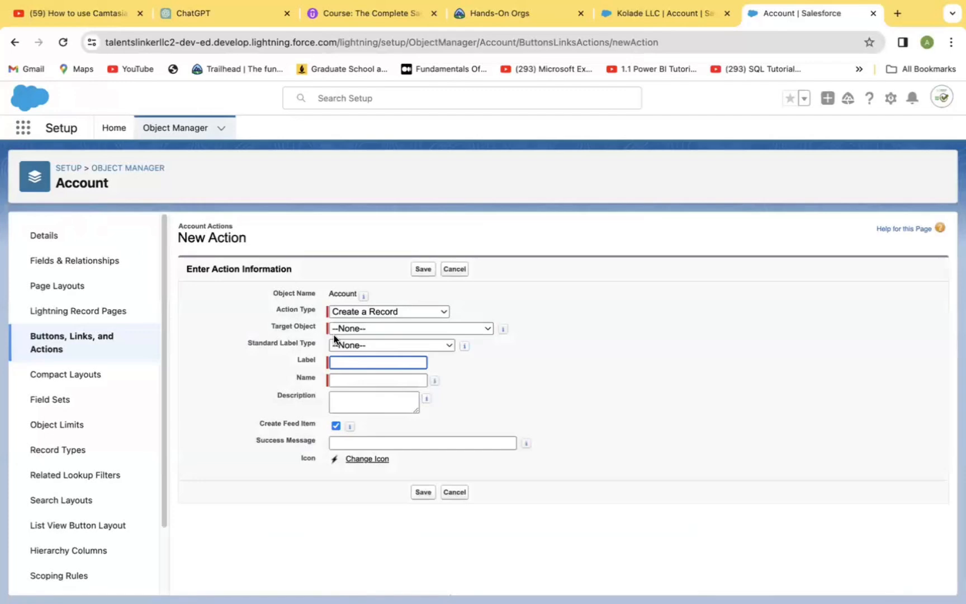
# Check the Projects related list on the Kolade LLC account record, then return to the new action form
pyautogui.click(650, 9)
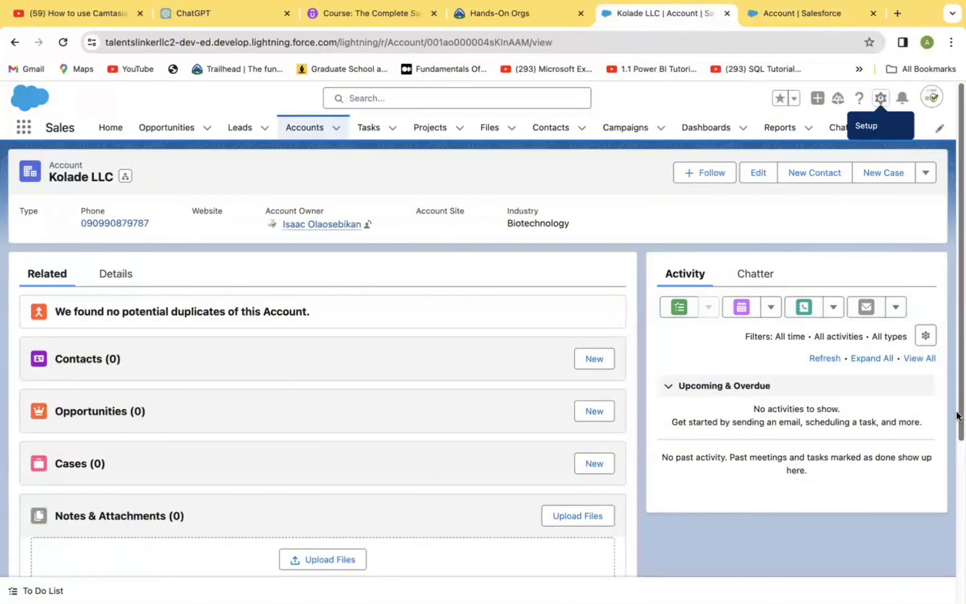
pyautogui.scroll(-5, 957, 416)
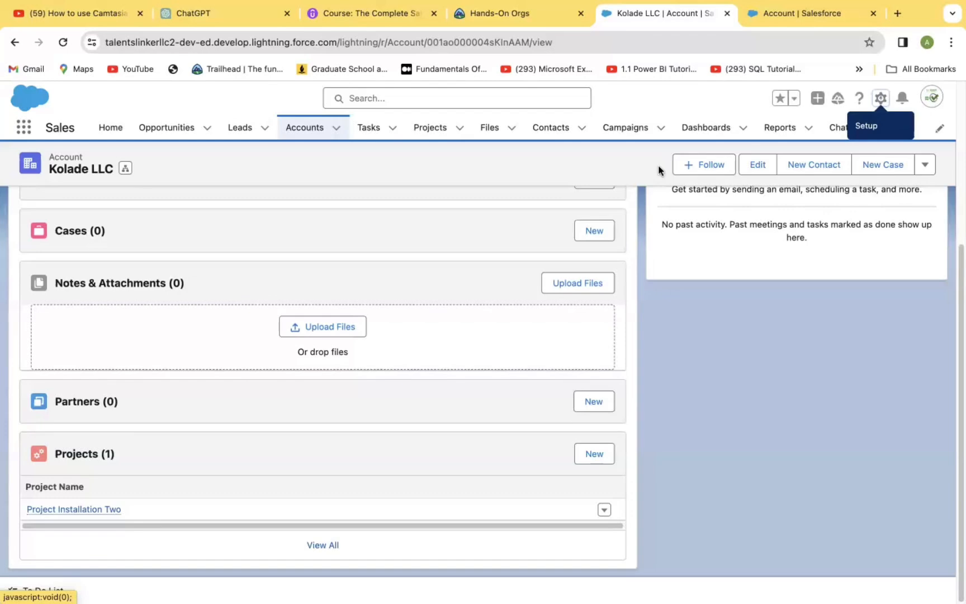
pyautogui.click(788, 15)
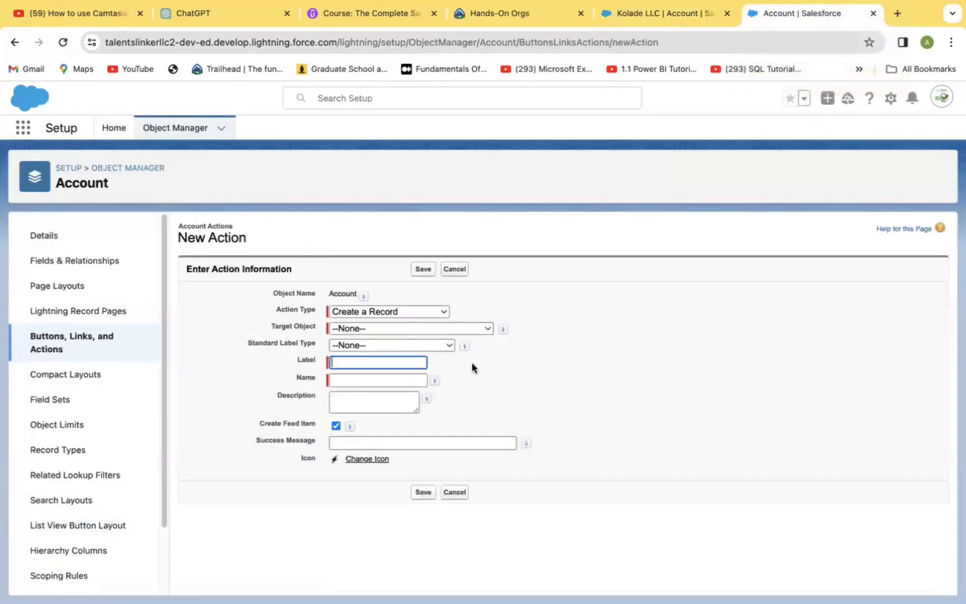
# Set the new action's target object to Project and its record type to --Master--
pyautogui.click(483, 329)
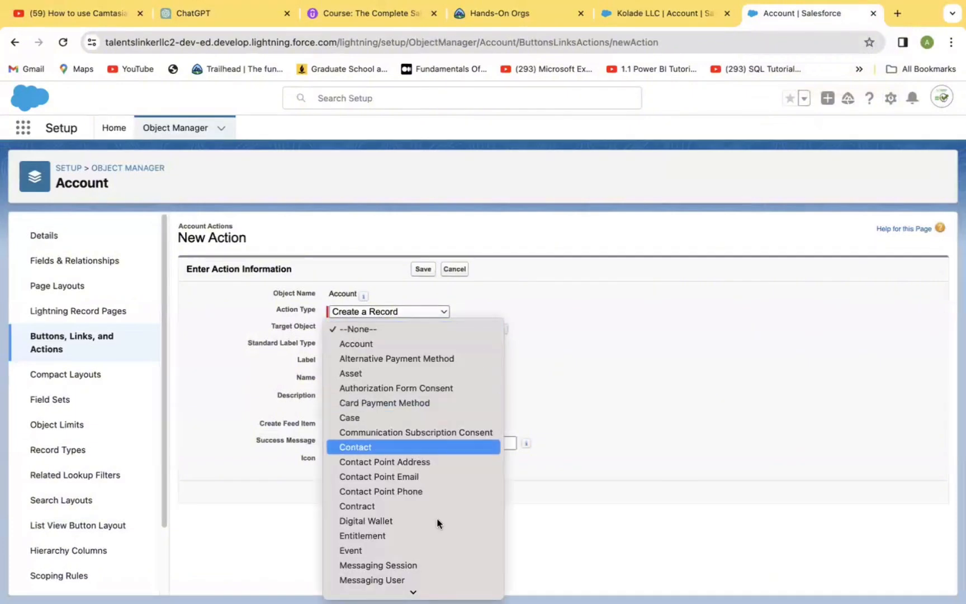
pyautogui.moveTo(442, 589)
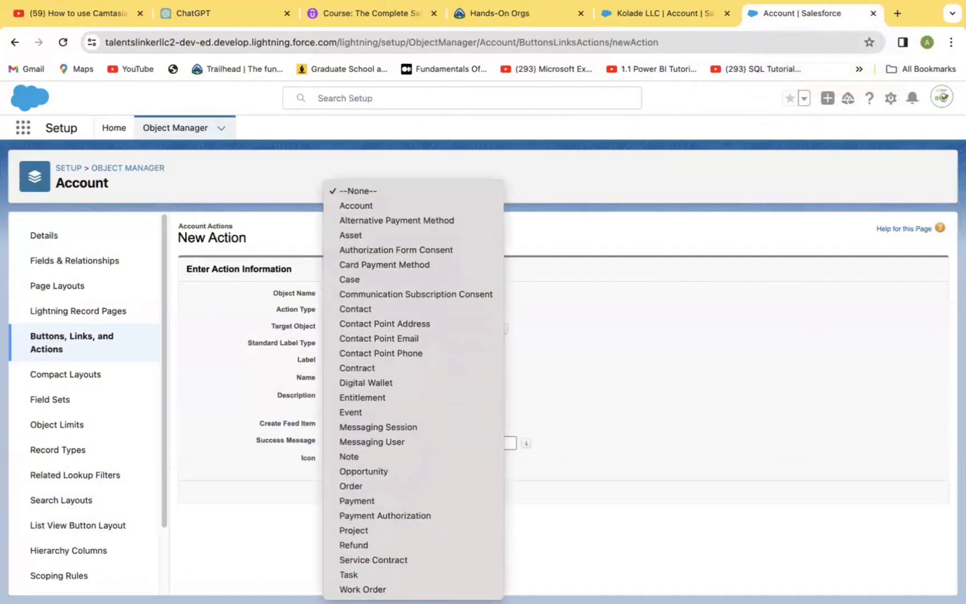
pyautogui.click(427, 530)
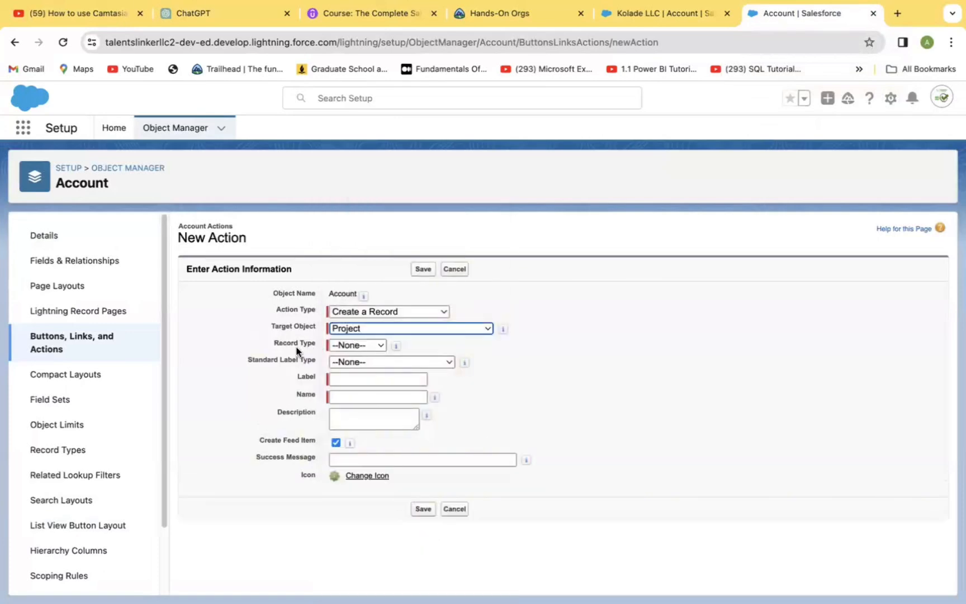
pyautogui.click(378, 345)
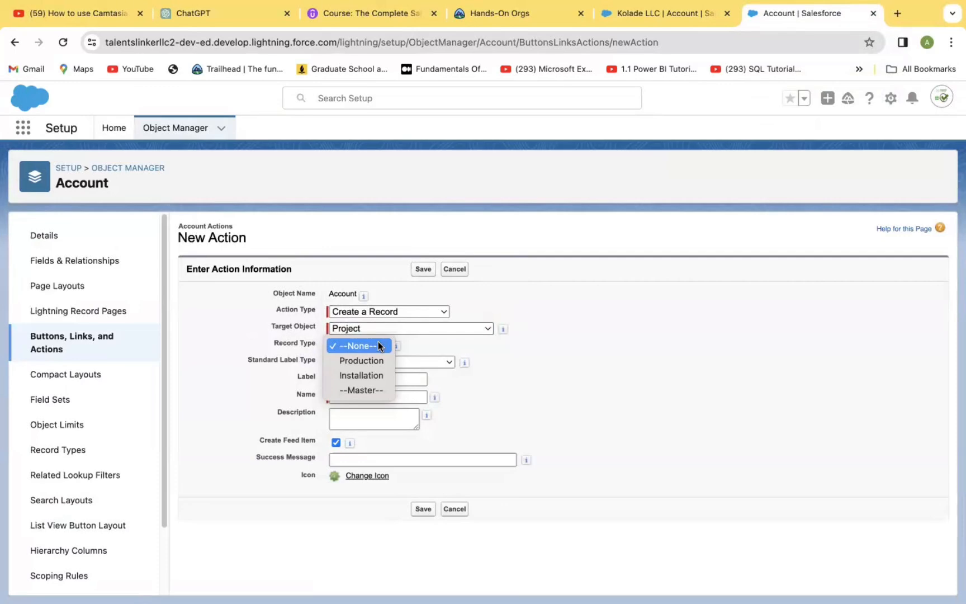
pyautogui.click(372, 389)
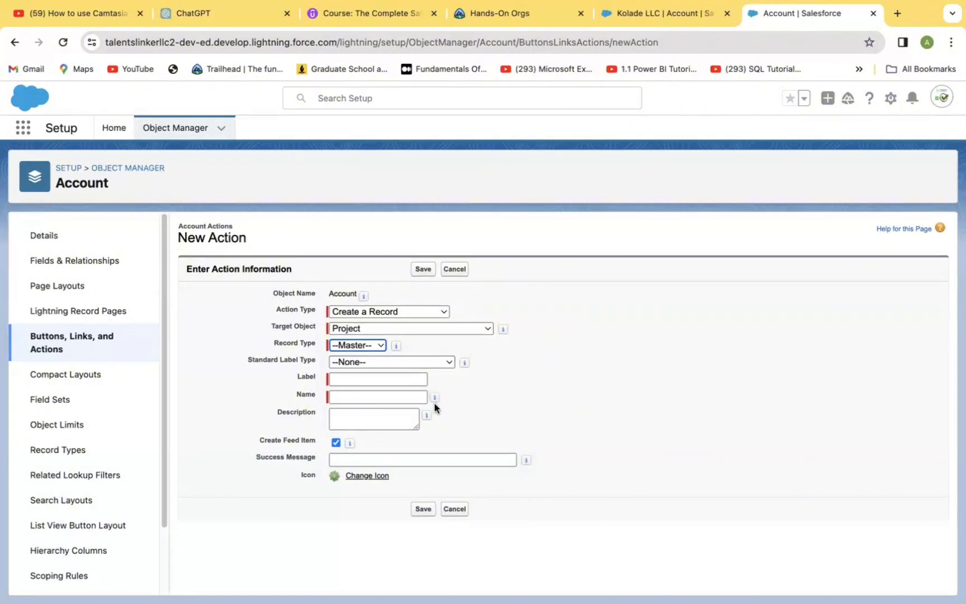
# Set the standard label type to New [Record], name the action NewProject, and save it
pyautogui.click(445, 364)
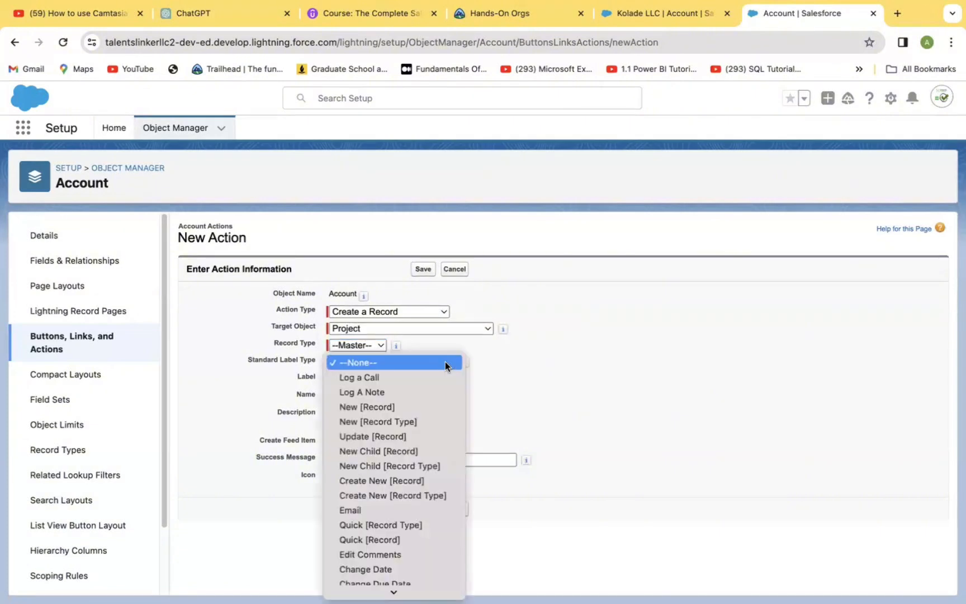
pyautogui.click(429, 405)
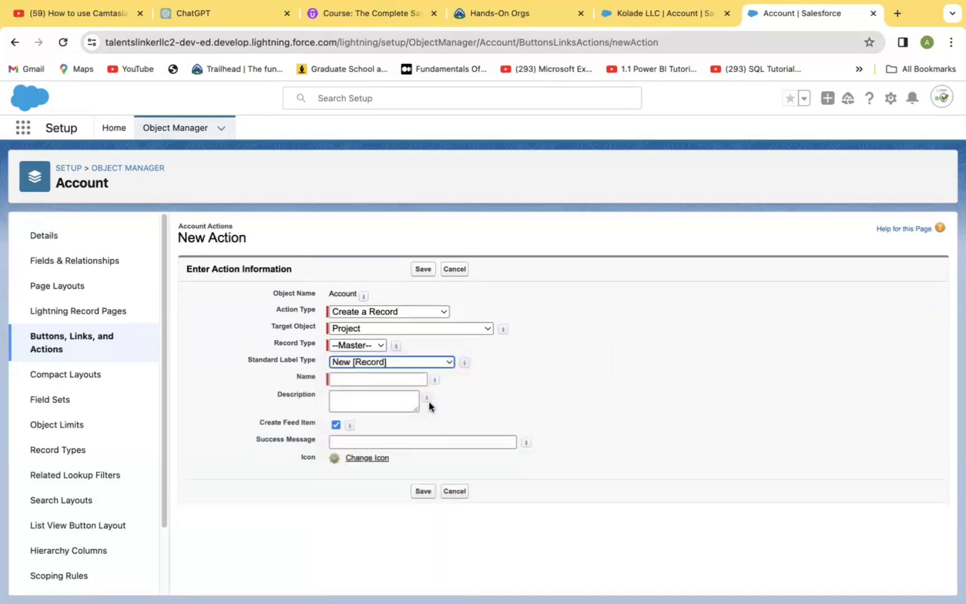
pyautogui.click(356, 380)
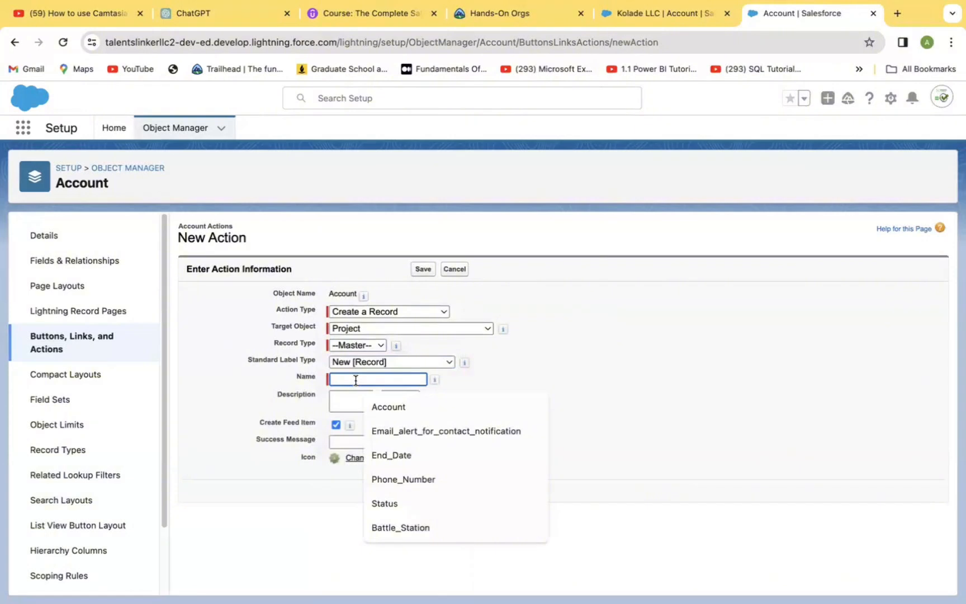
pyautogui.write('New')
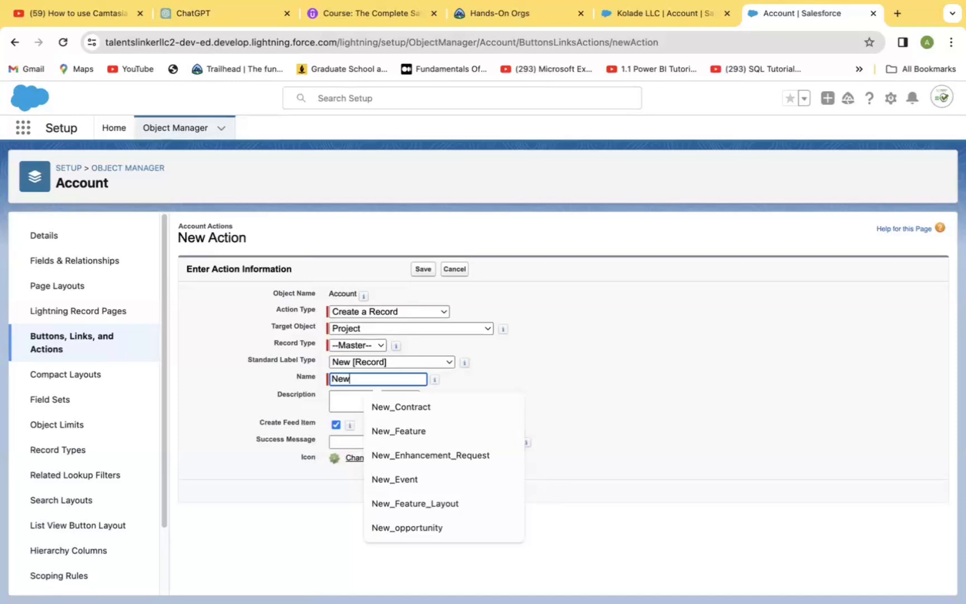
pyautogui.write('Proj')
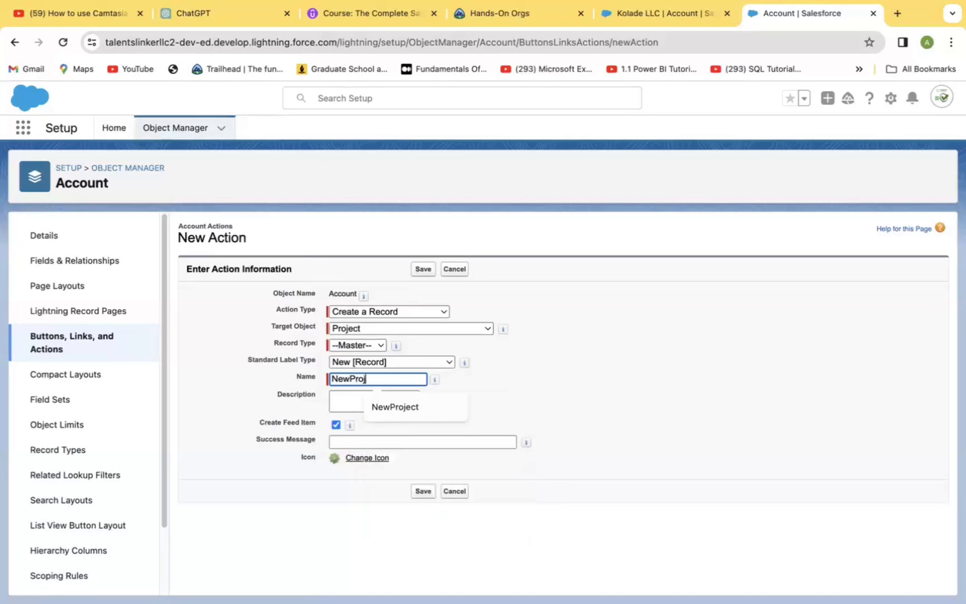
pyautogui.write('ect')
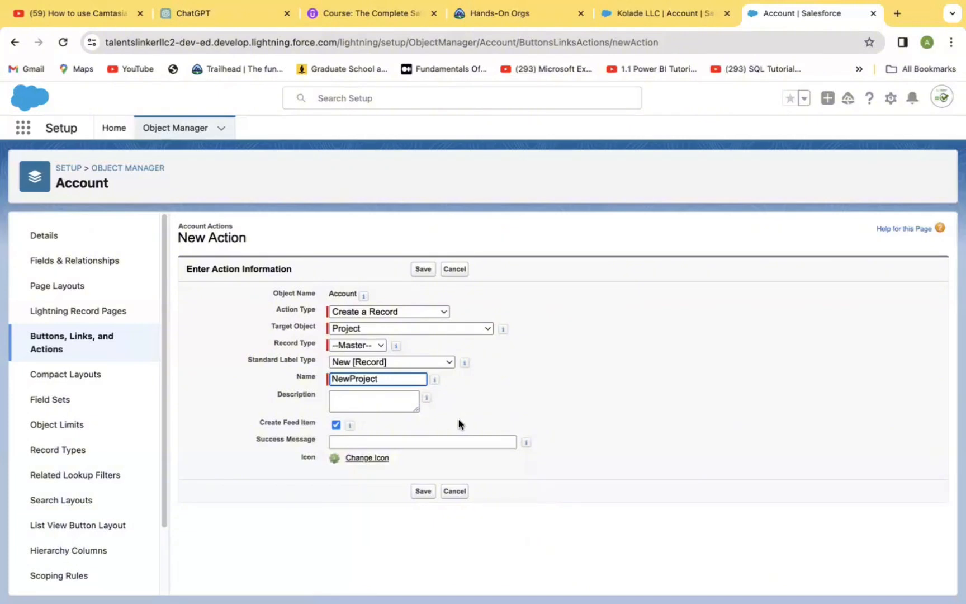
pyautogui.click(424, 494)
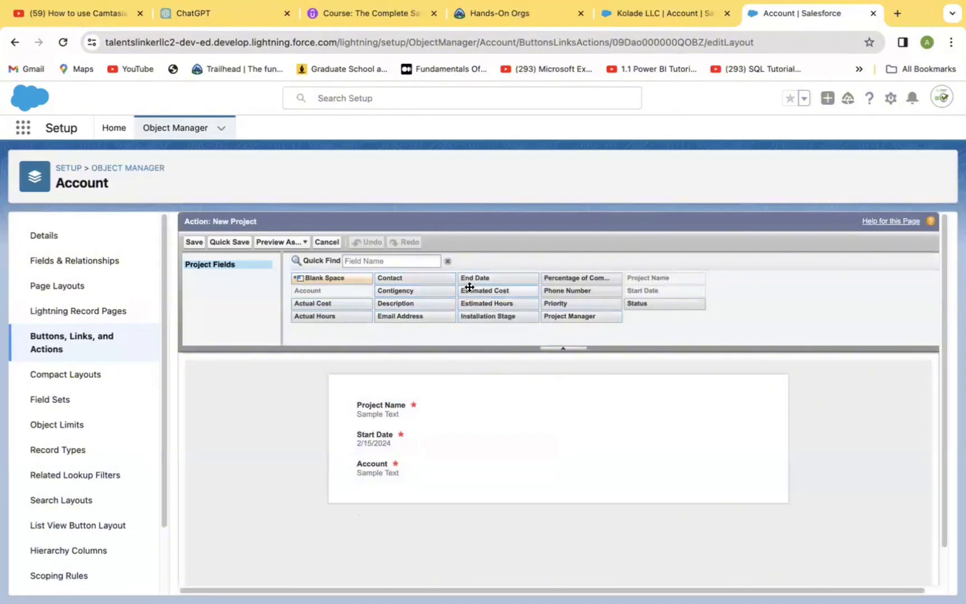
# Add the End Date, Project Manager and Phone Number fields to the New Project action layout and quick save it
pyautogui.moveTo(468, 276); pyautogui.dragTo(624, 398)
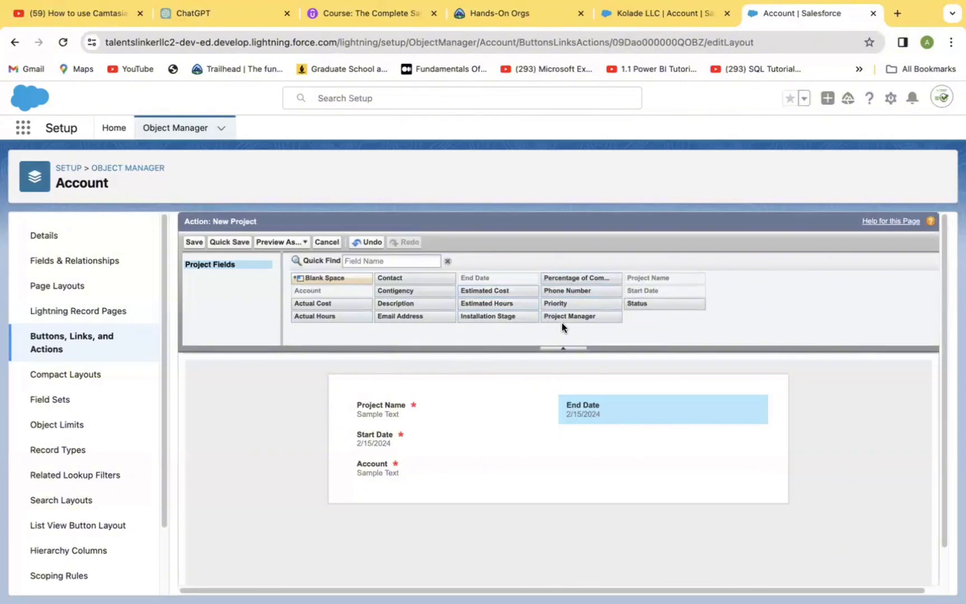
pyautogui.moveTo(572, 320); pyautogui.dragTo(573, 450)
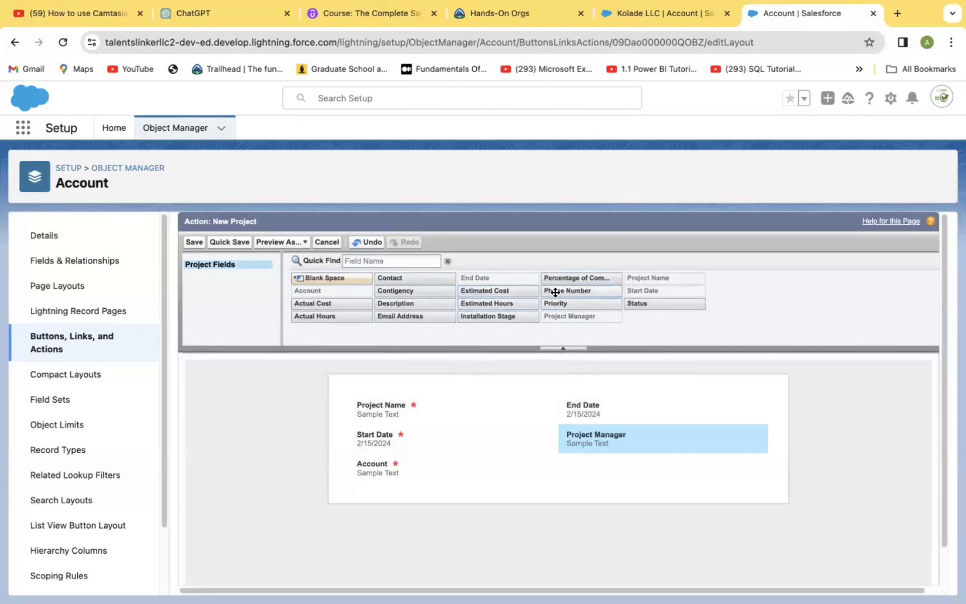
pyautogui.moveTo(559, 291); pyautogui.dragTo(586, 456)
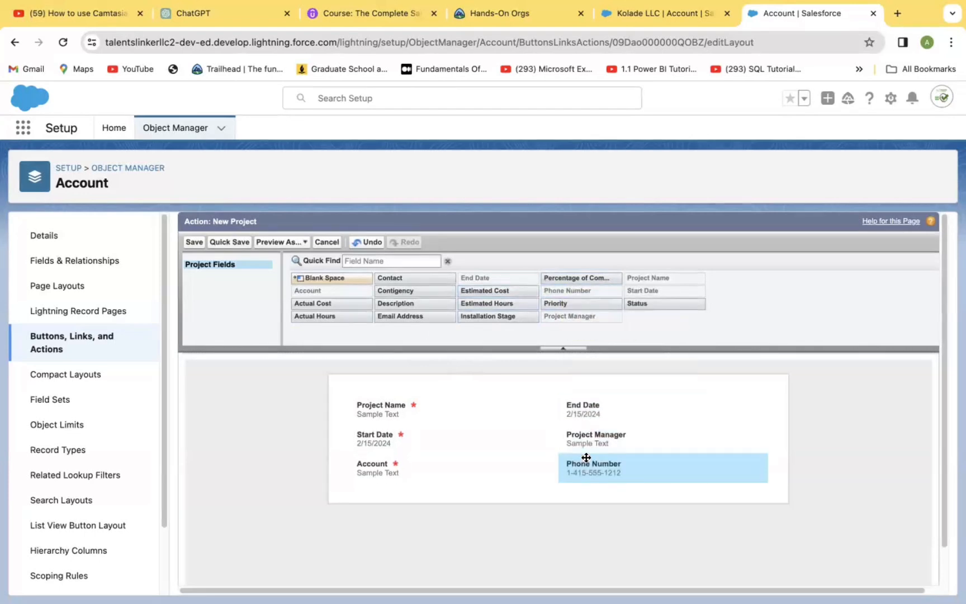
pyautogui.click(229, 242)
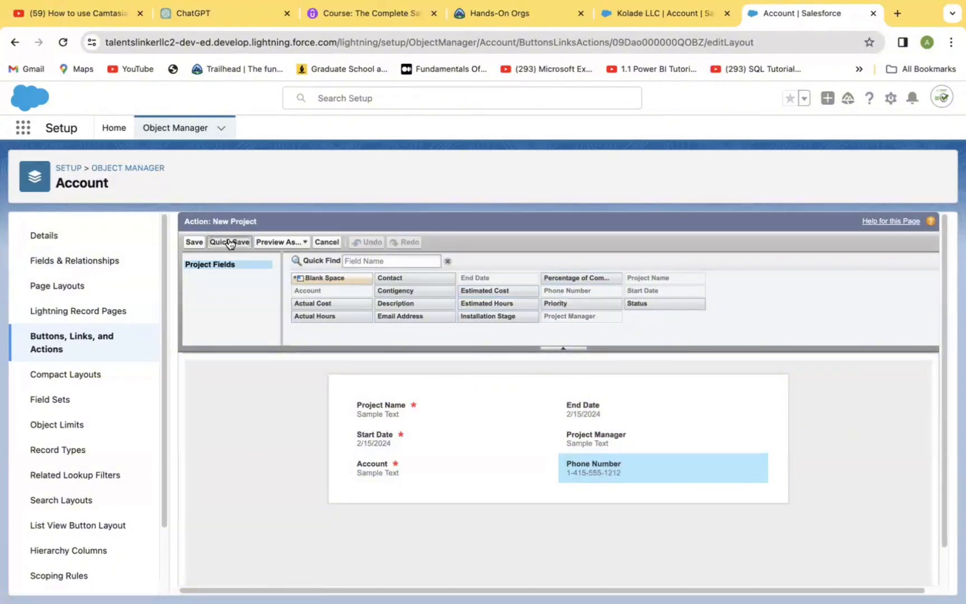
pyautogui.click(229, 242)
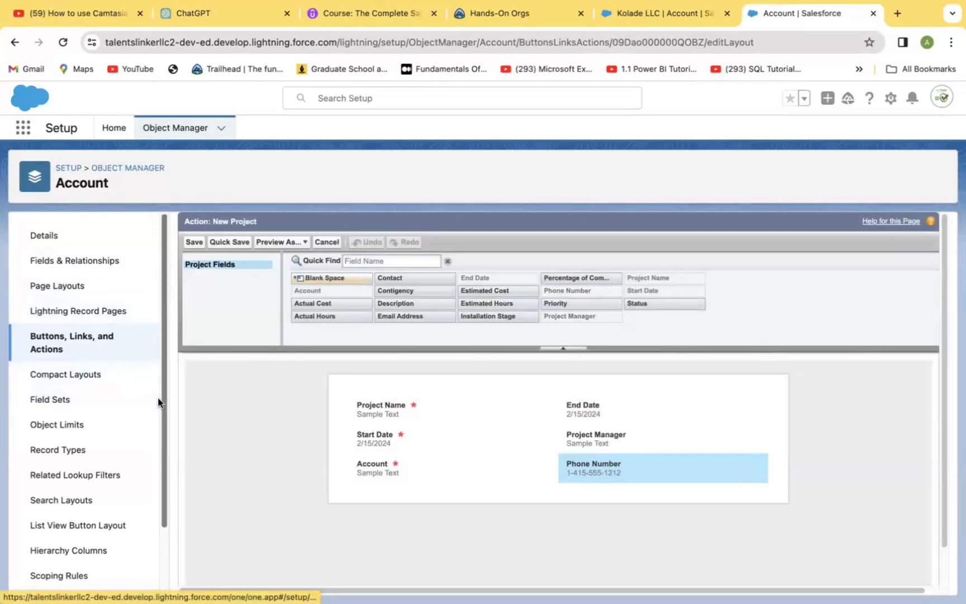
# Open the Account Layout page layout and browse its Buttons palette and layout sections
pyautogui.click(77, 286)
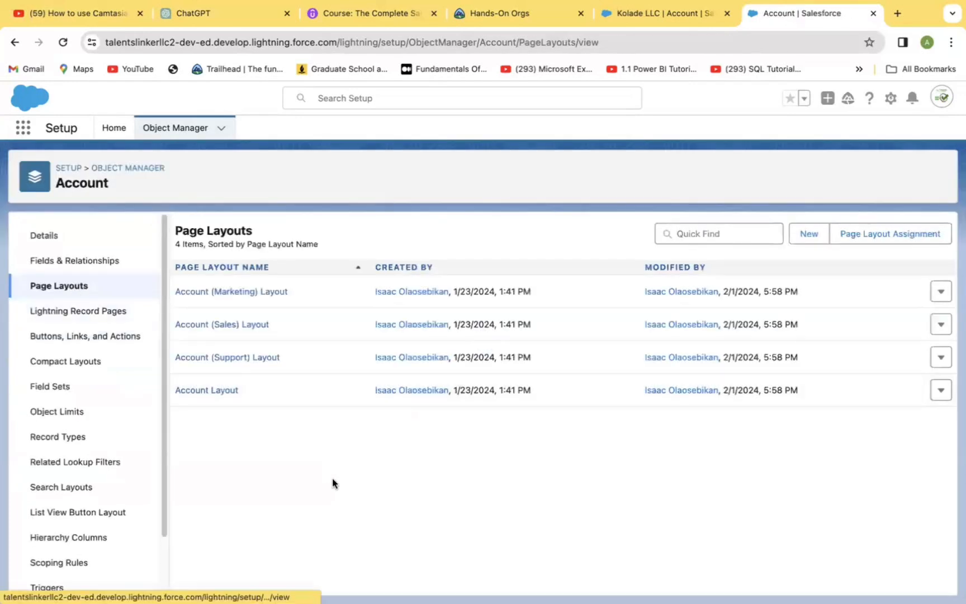
pyautogui.click(199, 393)
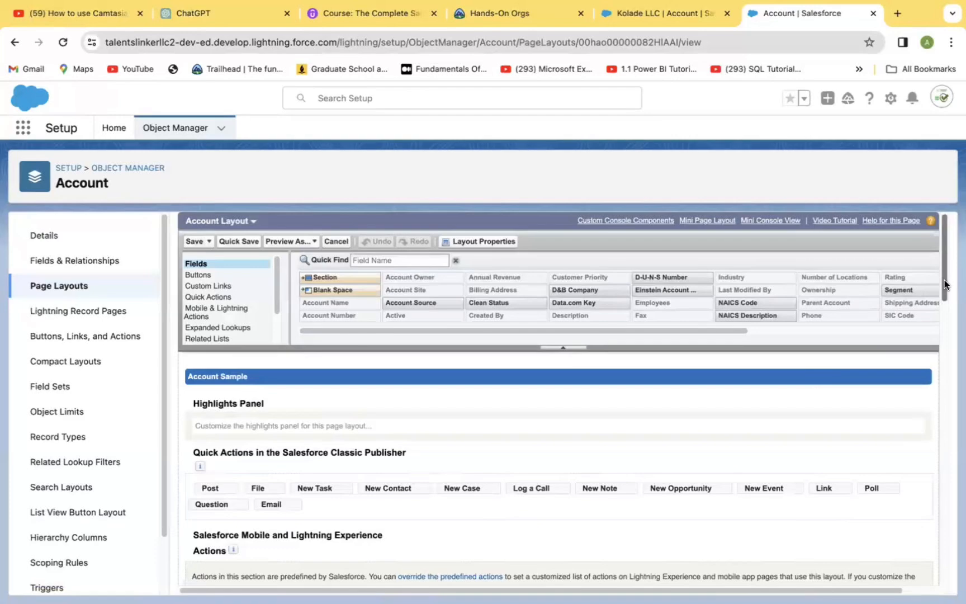
pyautogui.moveTo(942, 283); pyautogui.dragTo(946, 252)
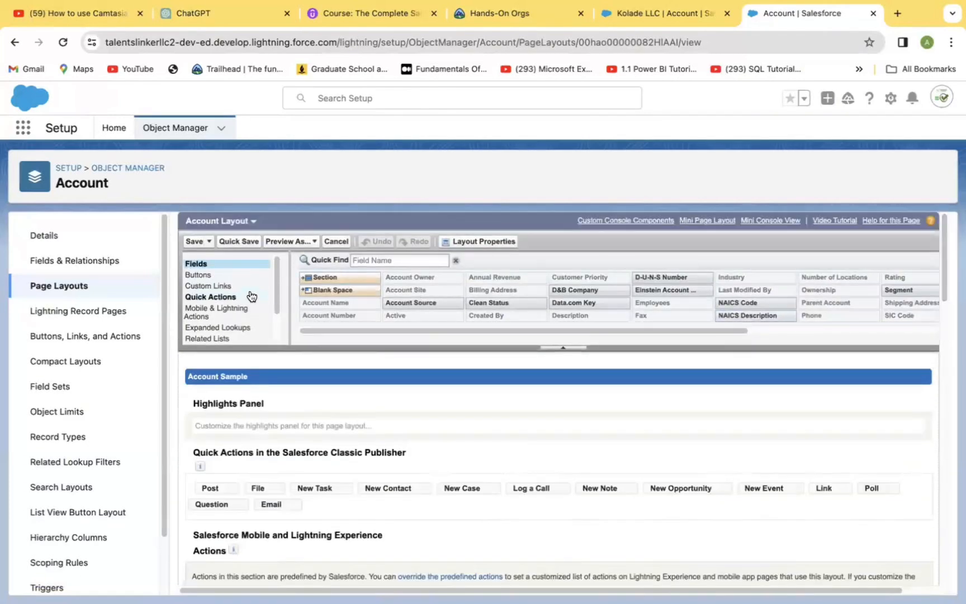
pyautogui.click(202, 275)
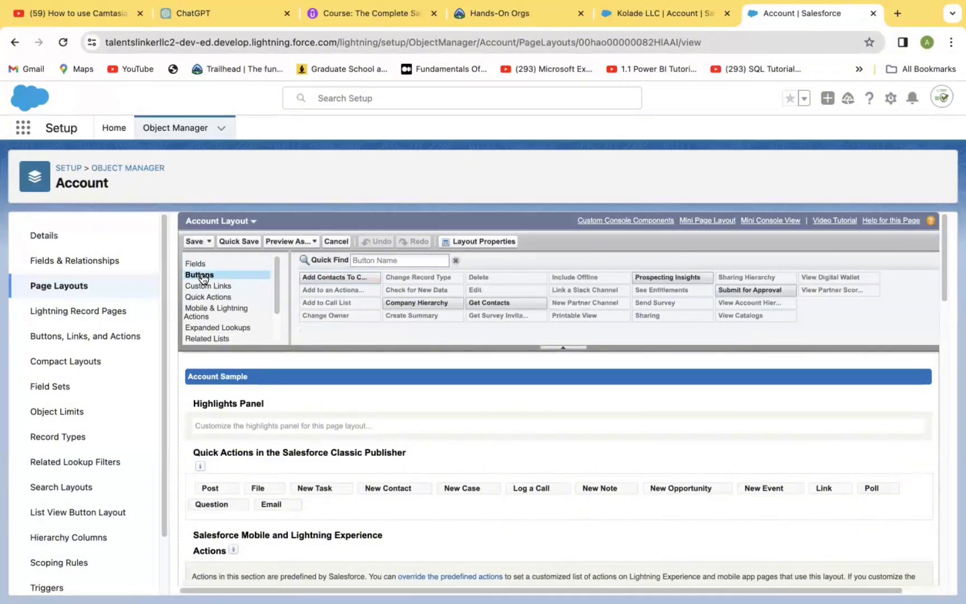
pyautogui.scroll(-5, 947, 336)
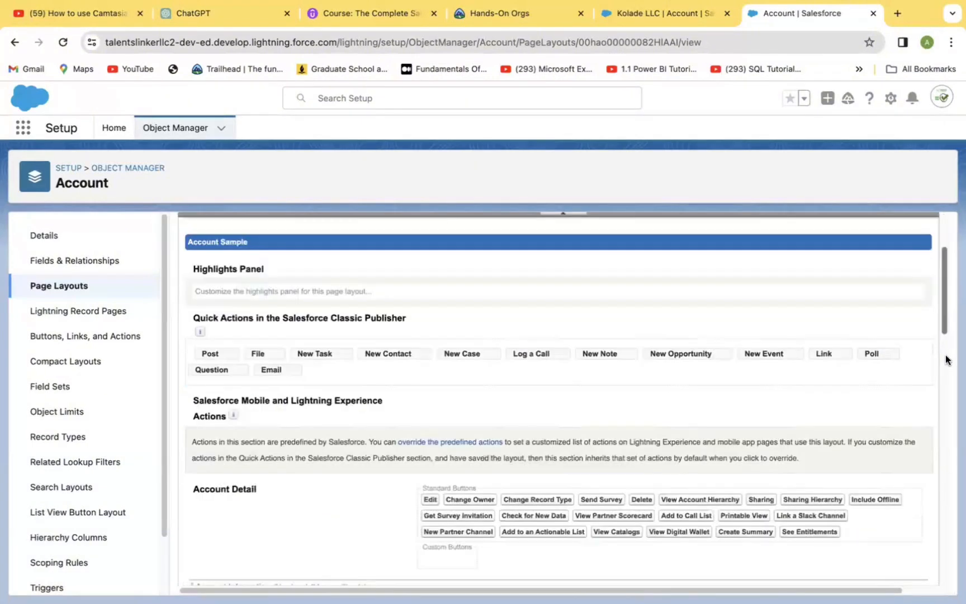
pyautogui.moveTo(945, 355); pyautogui.dragTo(931, 270)
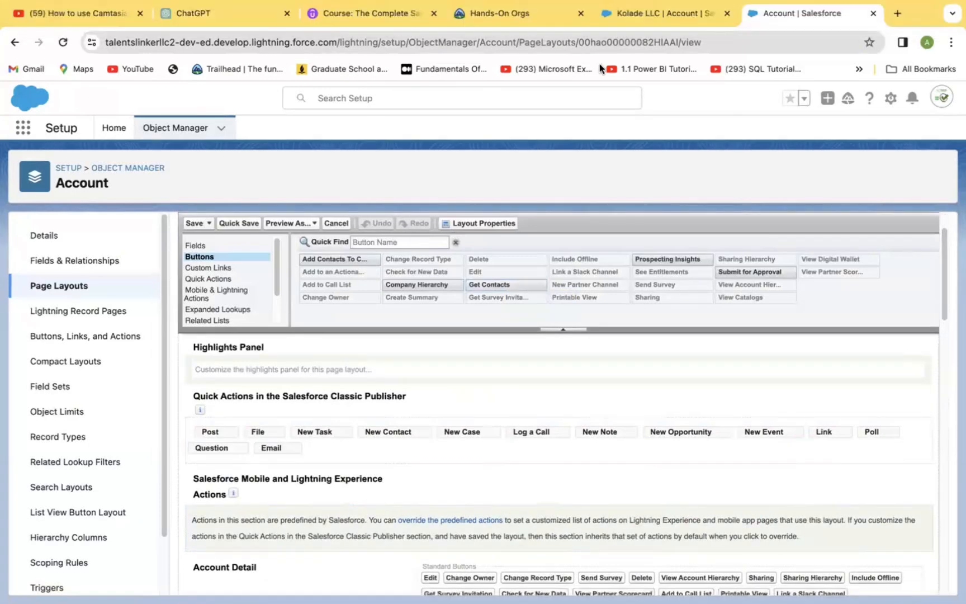
# Override the predefined Salesforce Mobile and Lightning Experience actions in the Account Layout
pyautogui.click(651, 14)
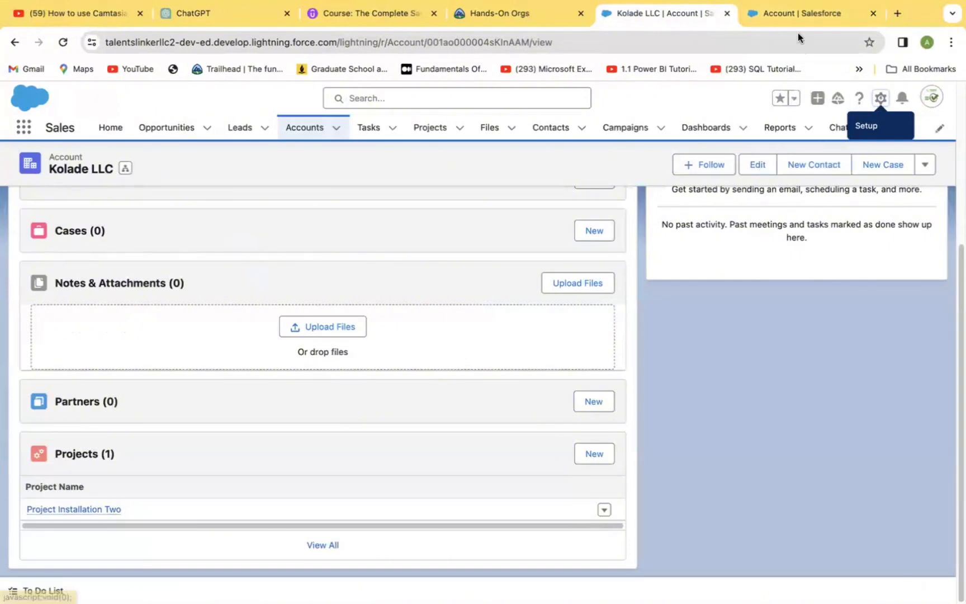
pyautogui.click(799, 15)
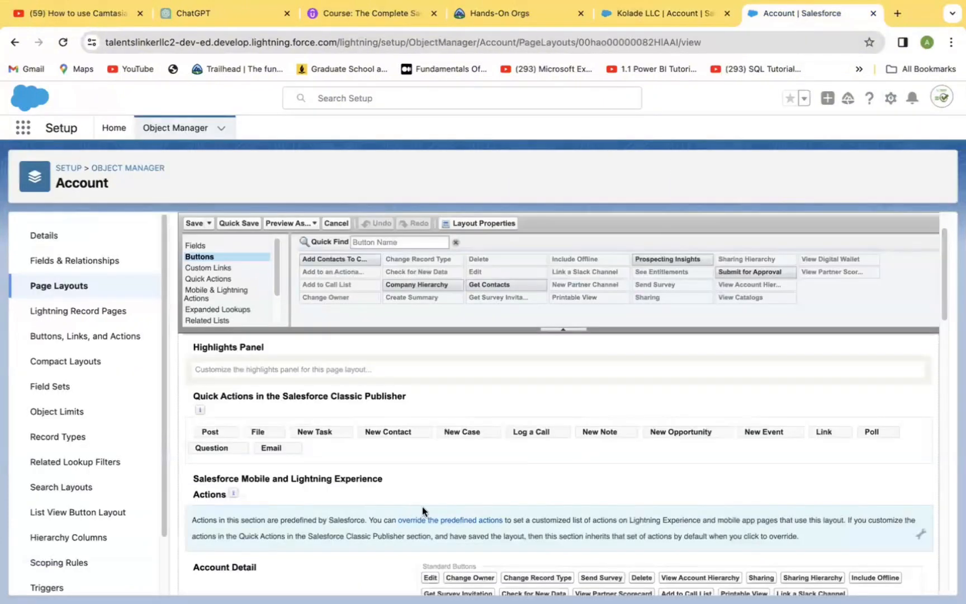
pyautogui.click(921, 533)
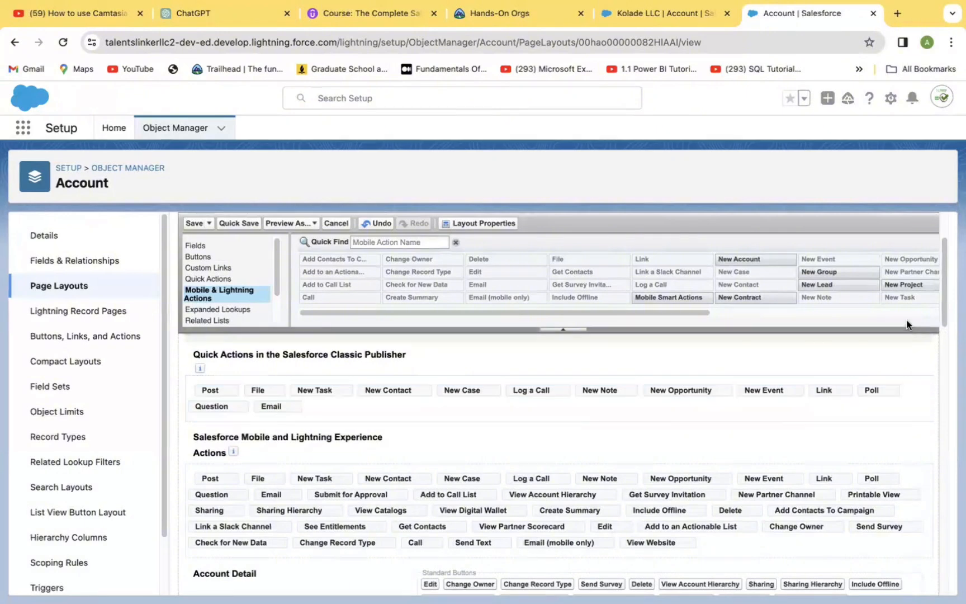
pyautogui.moveTo(913, 303)
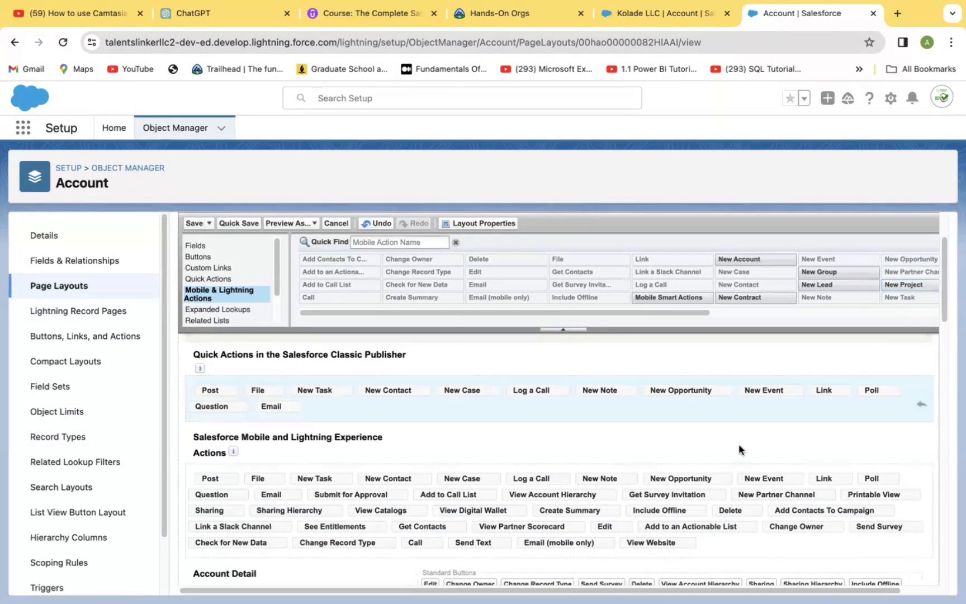
# Refresh the Kolade LLC account record page and return to the layout editor
pyautogui.click(664, 8)
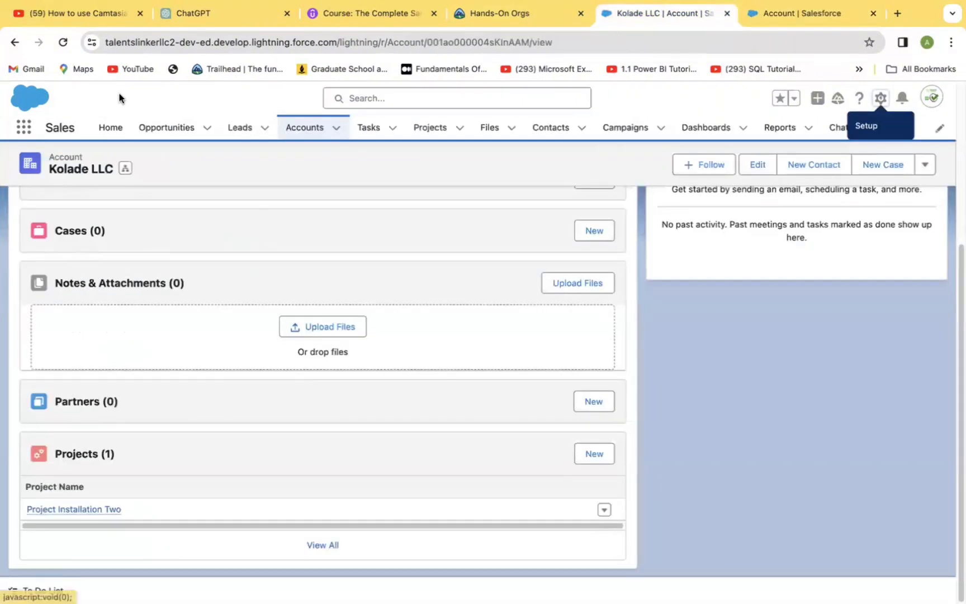
pyautogui.click(63, 44)
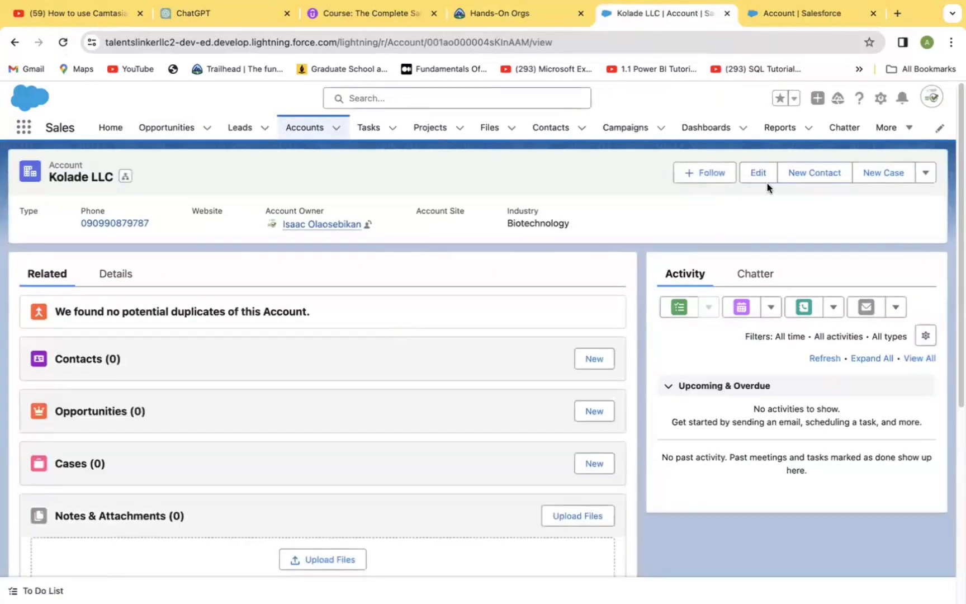
pyautogui.click(794, 17)
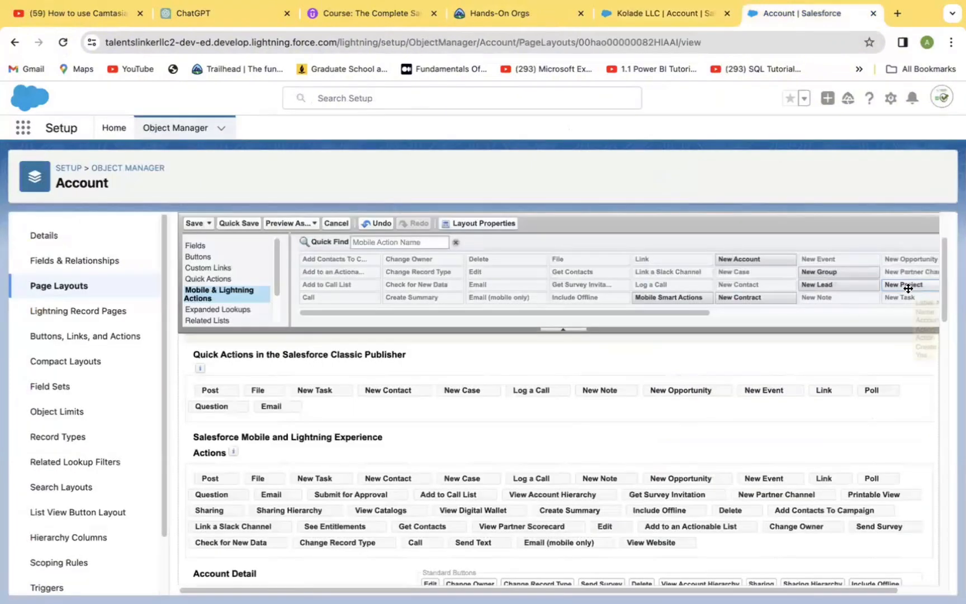
# Try to add the New Project action to the Salesforce Mobile and Lightning Experience actions
pyautogui.moveTo(909, 288); pyautogui.dragTo(668, 526)
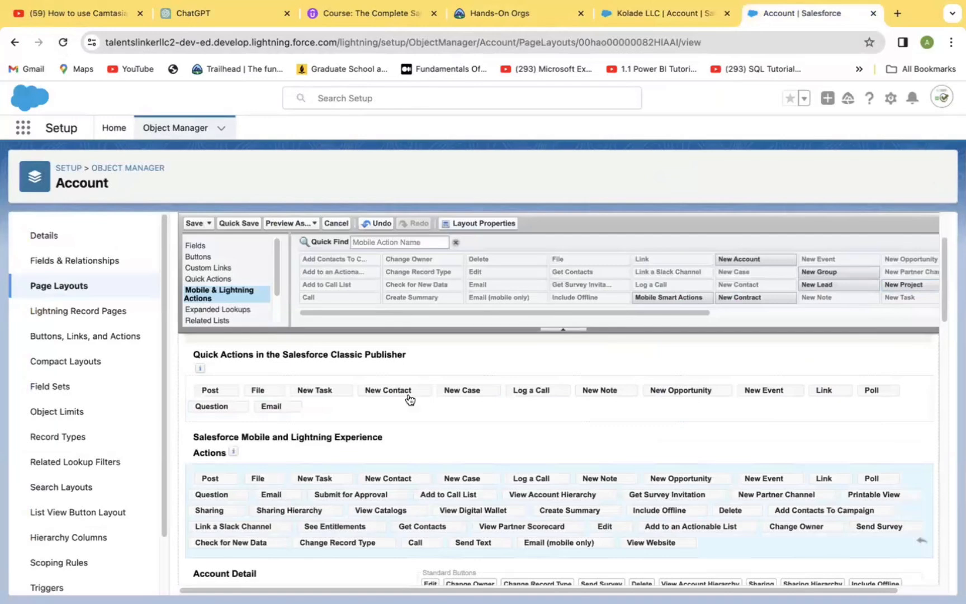
pyautogui.click(653, 12)
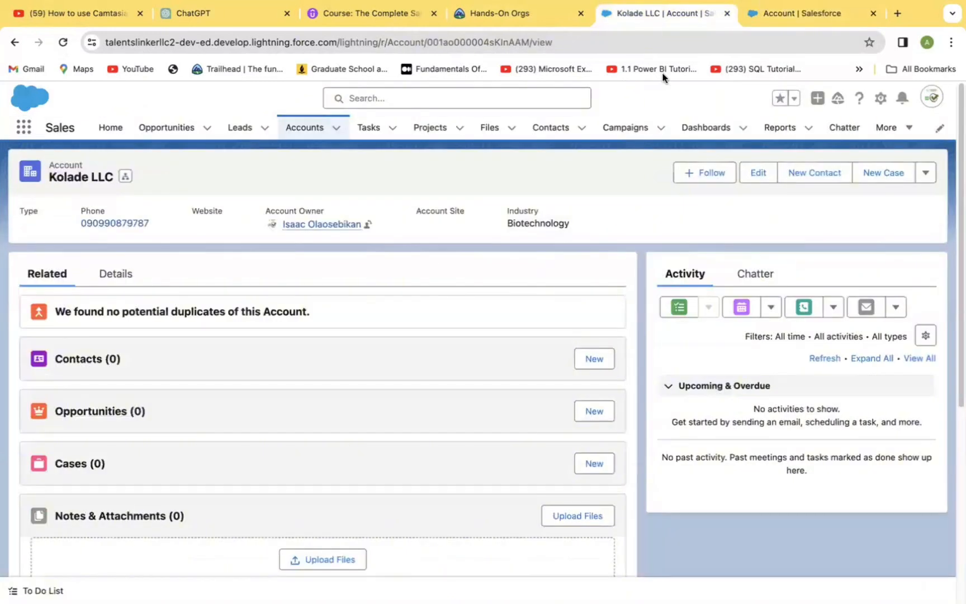
pyautogui.click(791, 12)
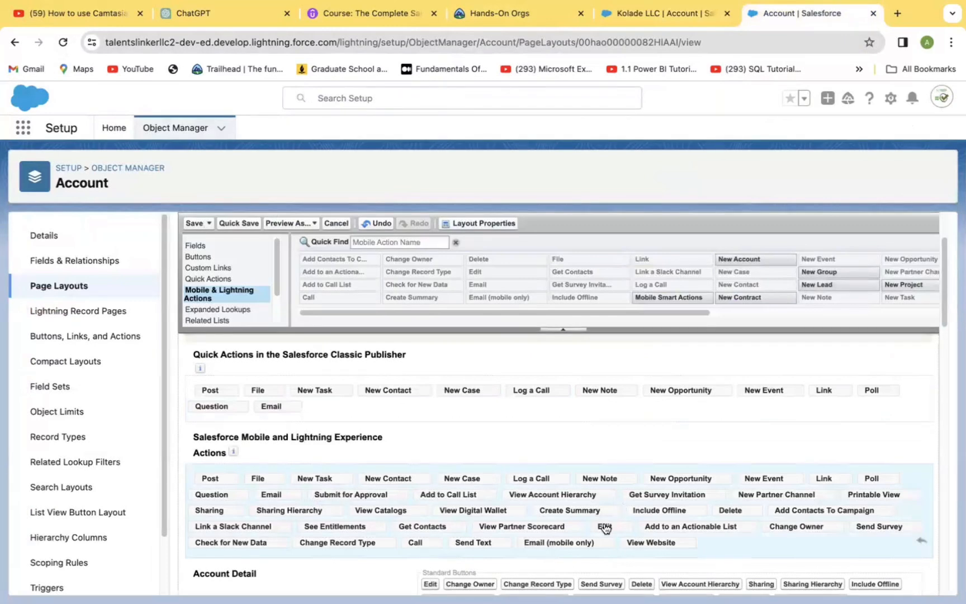
# Remove the Edit action from the Salesforce Mobile and Lightning Experience actions
pyautogui.moveTo(604, 529); pyautogui.dragTo(666, 270)
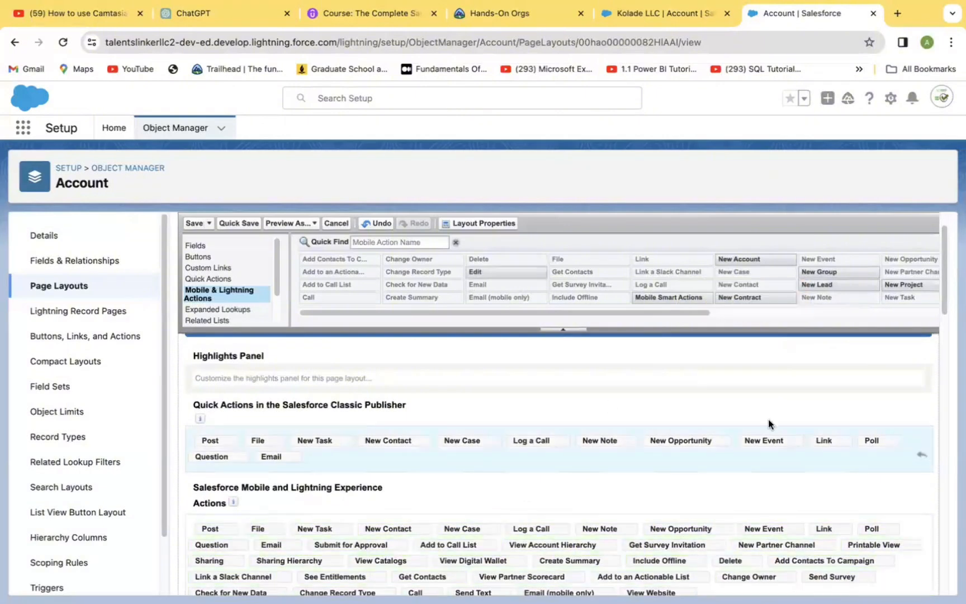
pyautogui.click(677, 15)
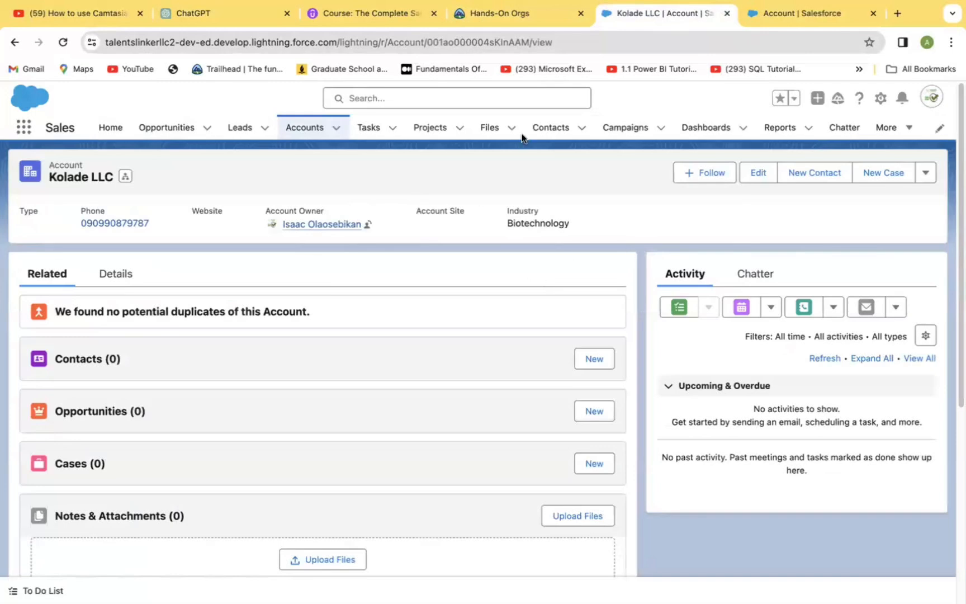
pyautogui.click(785, 15)
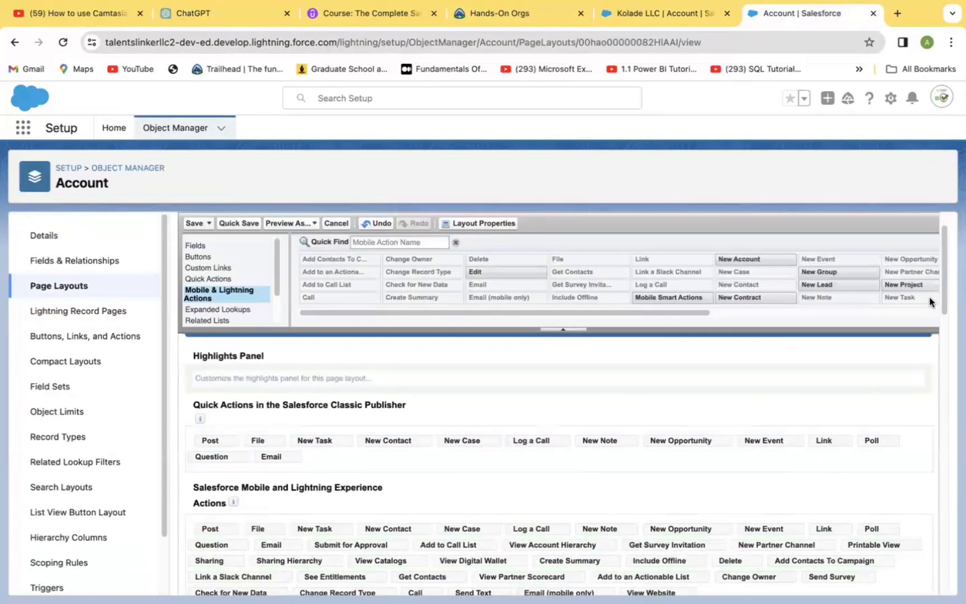
# Add the New Project action to the Salesforce Mobile and Lightning Experience actions and quick save the layout
pyautogui.scroll(-3, 942, 302)
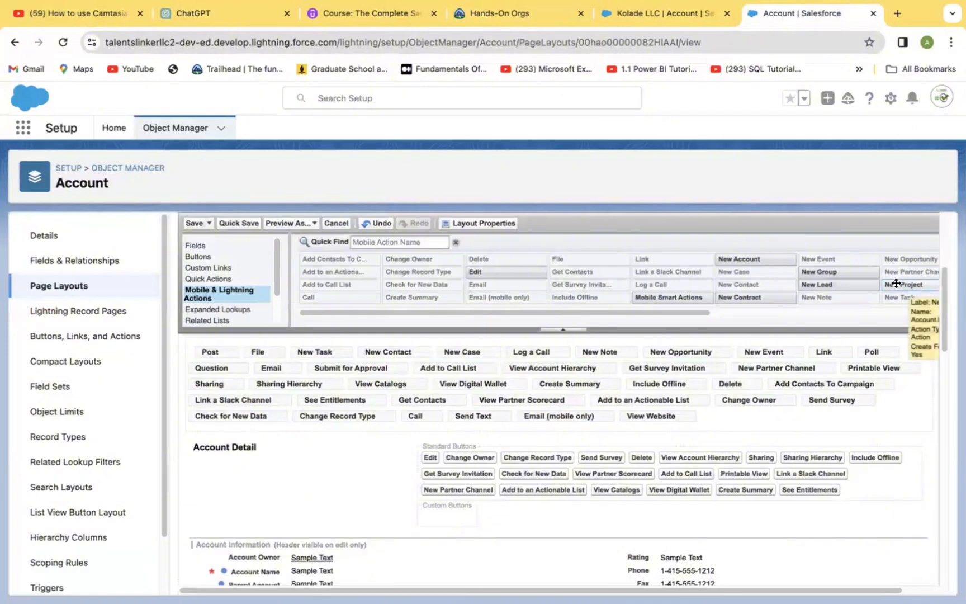
pyautogui.moveTo(896, 284); pyautogui.dragTo(926, 384)
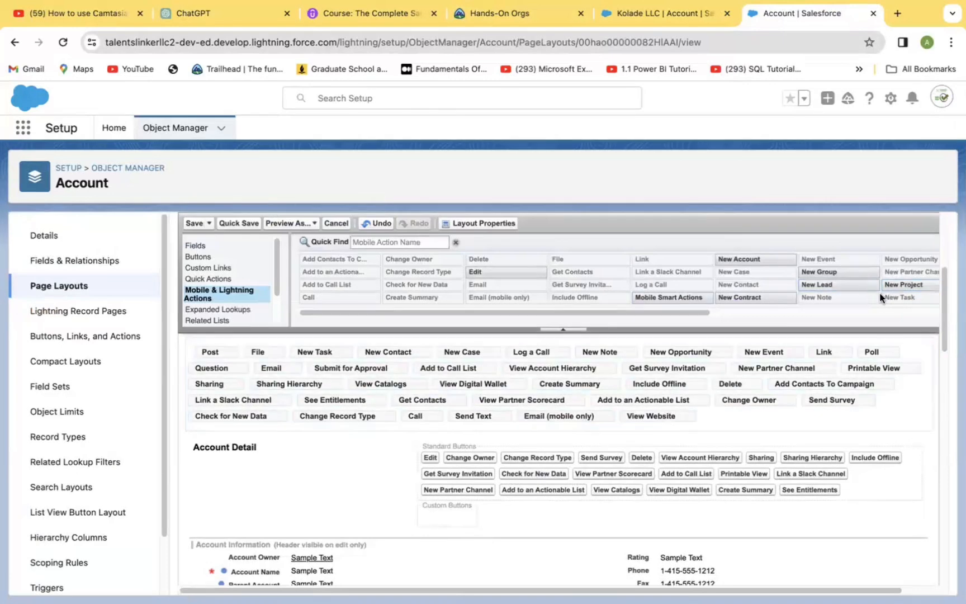
pyautogui.moveTo(896, 281)
pyautogui.mouseDown()
pyautogui.moveTo(889, 301)
pyautogui.moveTo(634, 337)
pyautogui.moveTo(448, 334)
pyautogui.moveTo(395, 430)
pyautogui.moveTo(414, 444)
pyautogui.moveTo(551, 388)
pyautogui.moveTo(319, 526)
pyautogui.moveTo(281, 446)
pyautogui.moveTo(284, 453)
pyautogui.mouseUp()
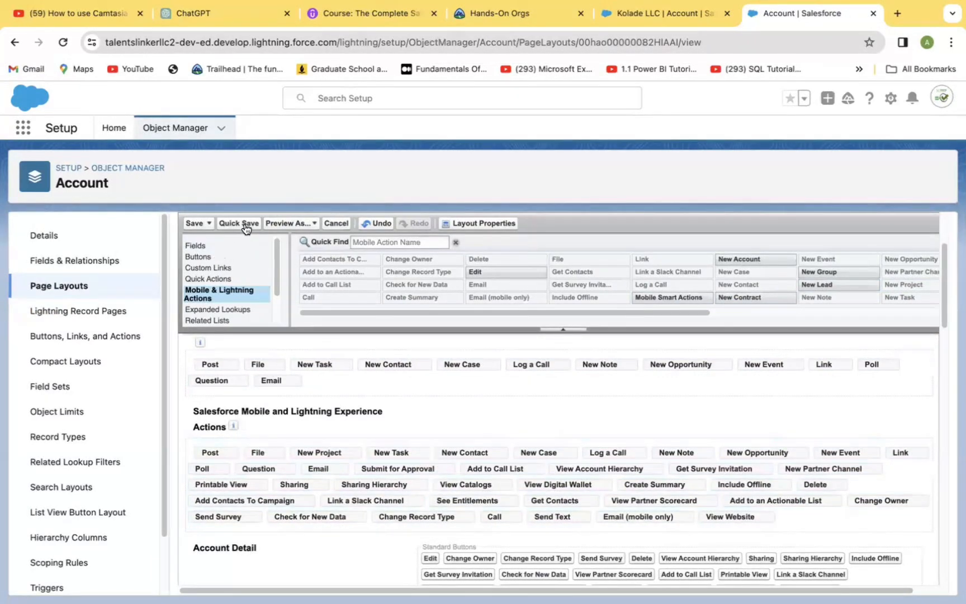
pyautogui.click(244, 224)
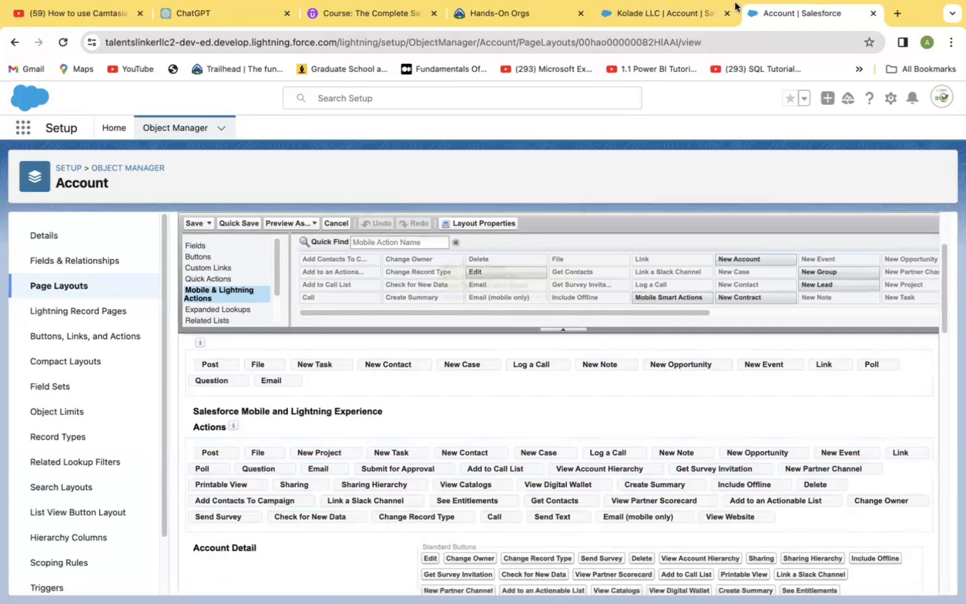
# Open the Tech LLC account record and review the actions in its header menu
pyautogui.click(664, 13)
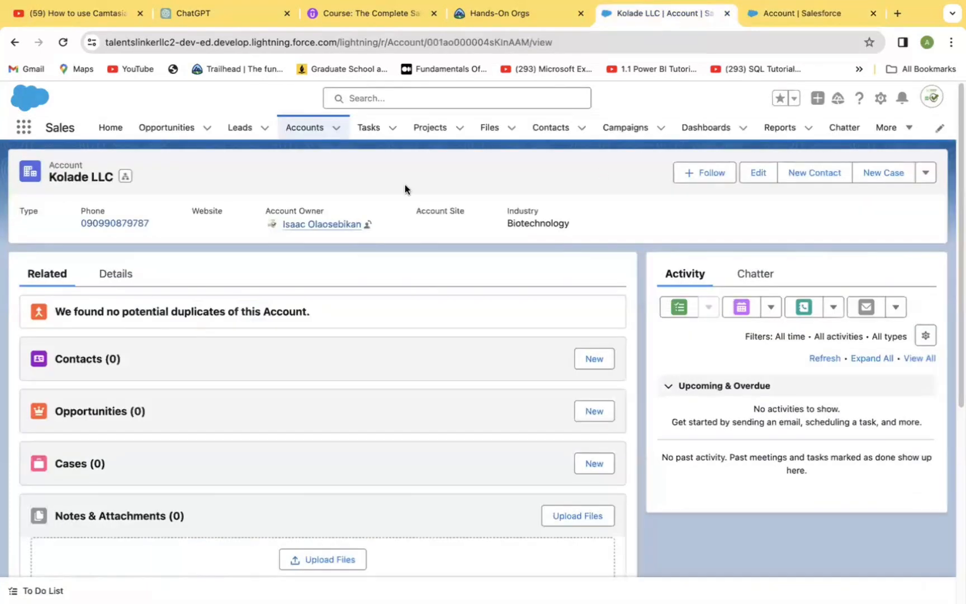
pyautogui.click(63, 43)
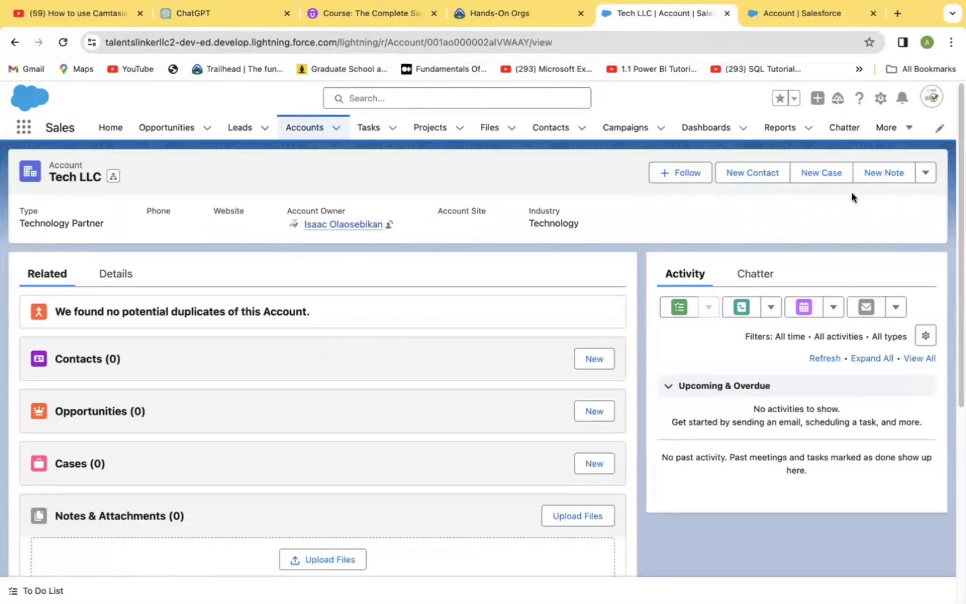
pyautogui.click(926, 175)
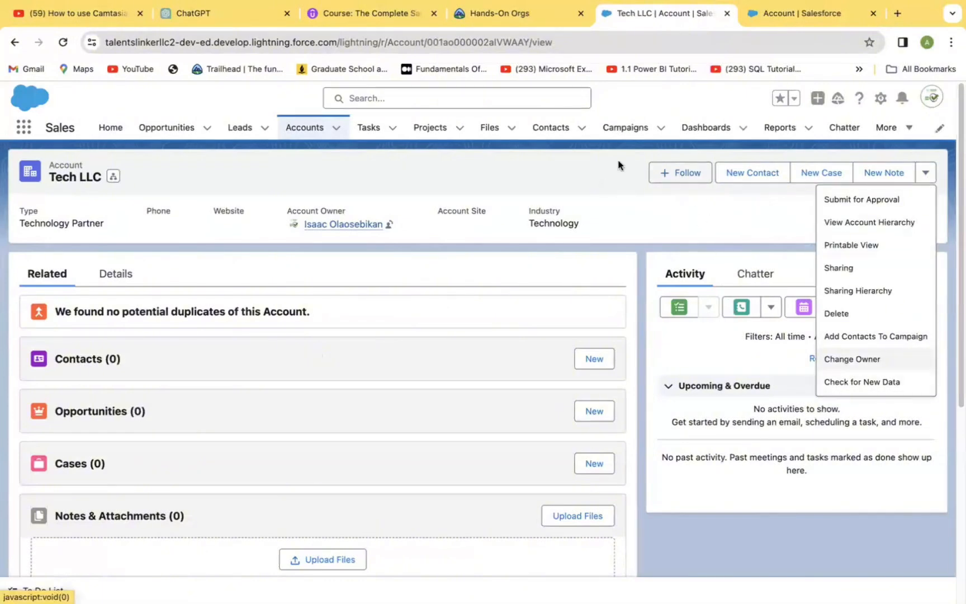
pyautogui.click(684, 210)
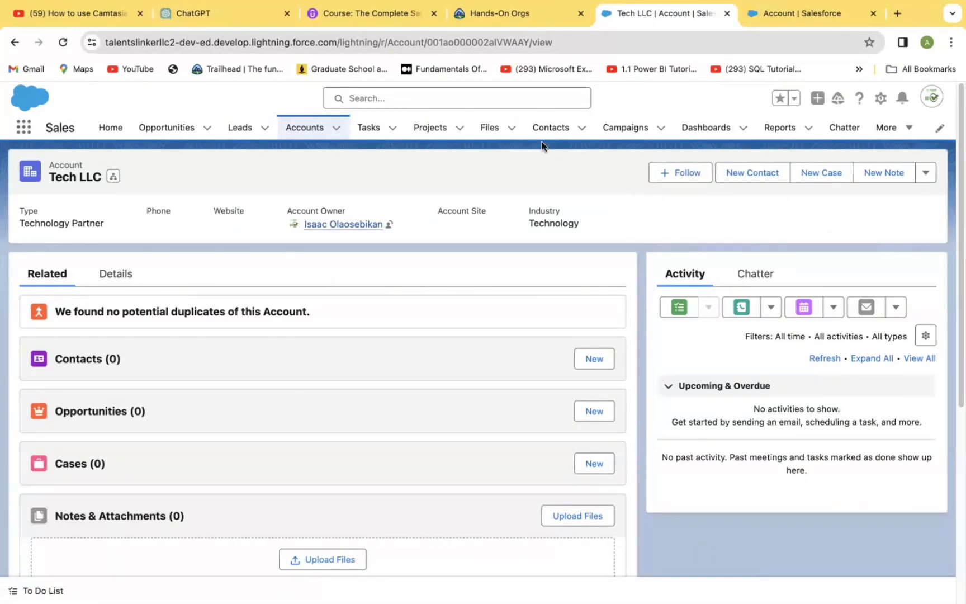
# Edit the account record page in Lightning App Builder and select the highlights panel
pyautogui.click(880, 99)
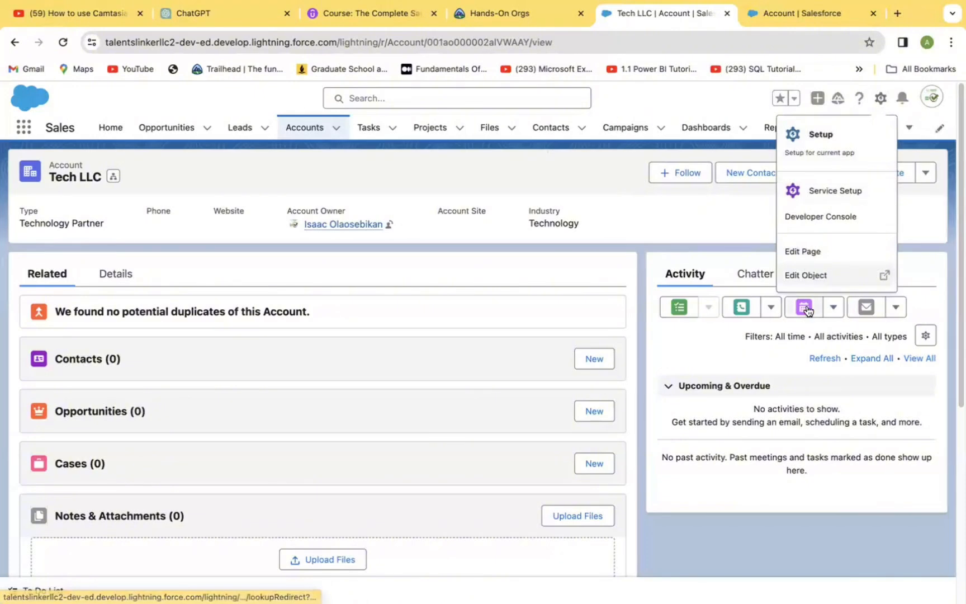
pyautogui.click(806, 252)
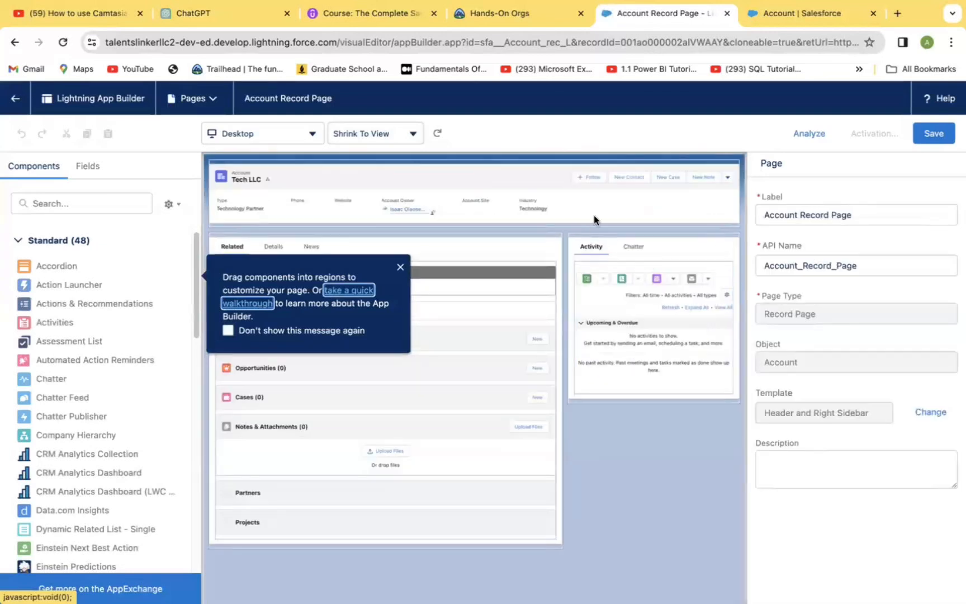
pyautogui.click(634, 180)
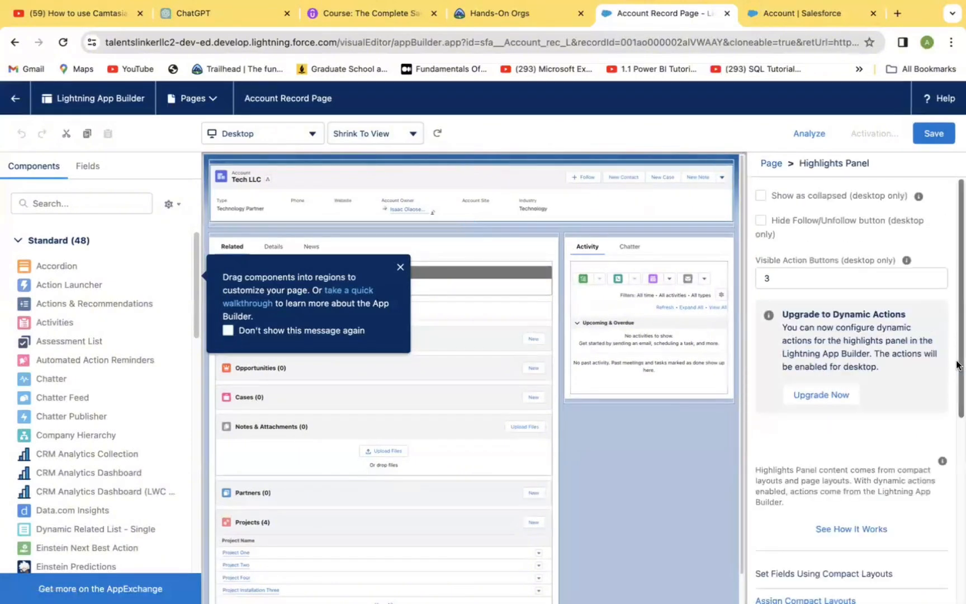
pyautogui.moveTo(957, 367); pyautogui.dragTo(957, 555)
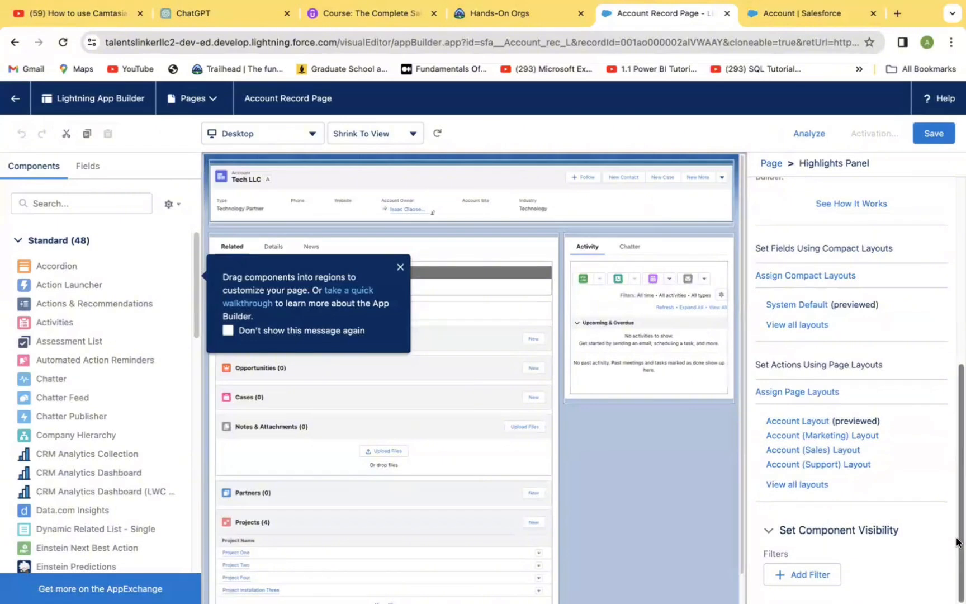
pyautogui.moveTo(957, 530); pyautogui.dragTo(957, 265)
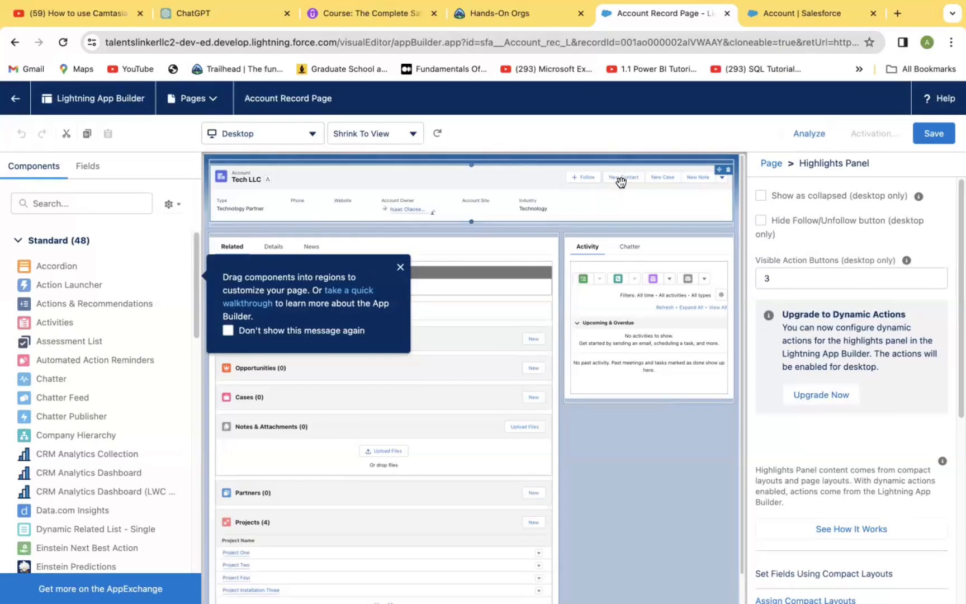
# Upgrade the highlights panel to dynamic actions, migrating the actions from the Account Layout
pyautogui.click(823, 395)
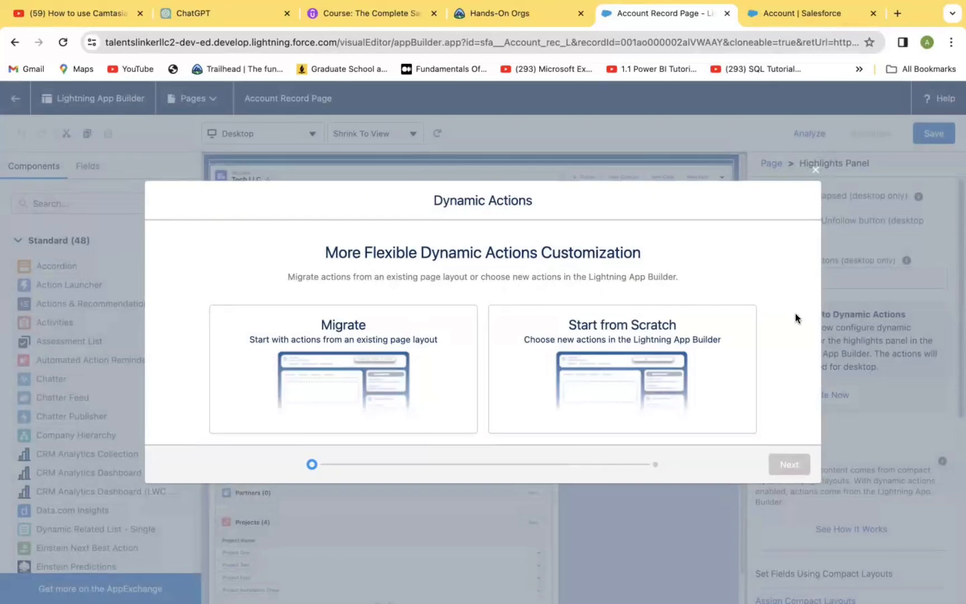
pyautogui.click(357, 372)
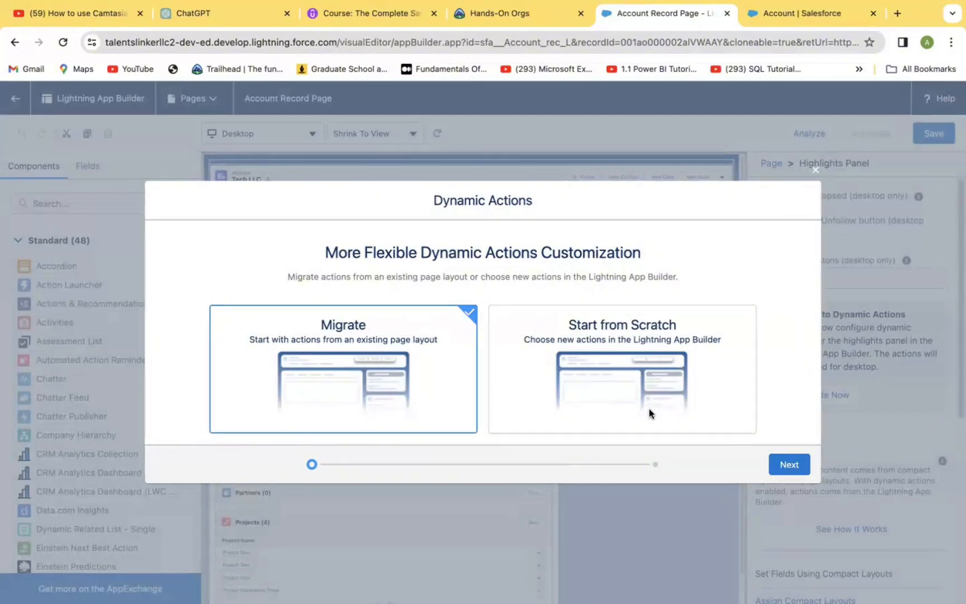
pyautogui.click(788, 465)
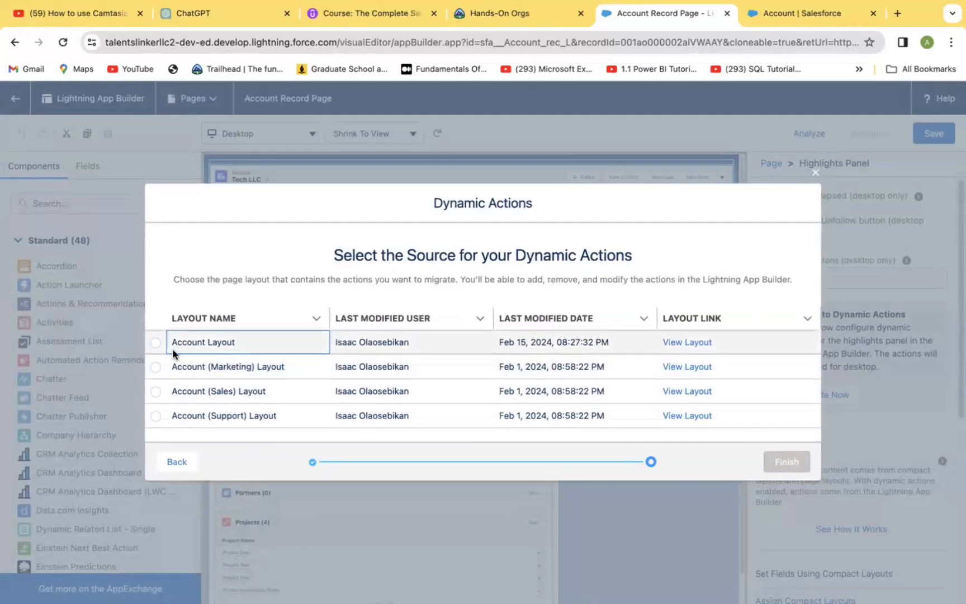
pyautogui.click(156, 343)
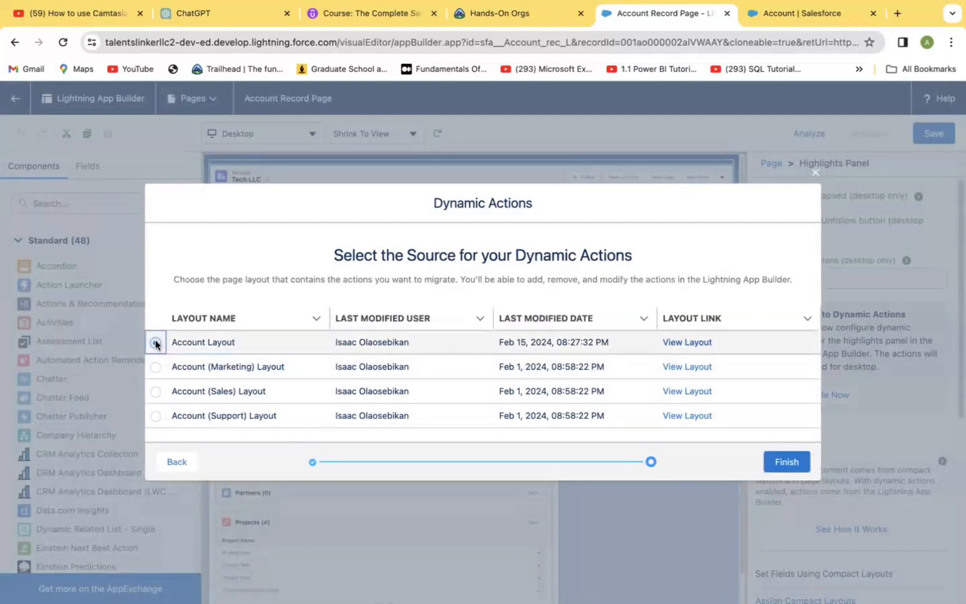
pyautogui.click(785, 463)
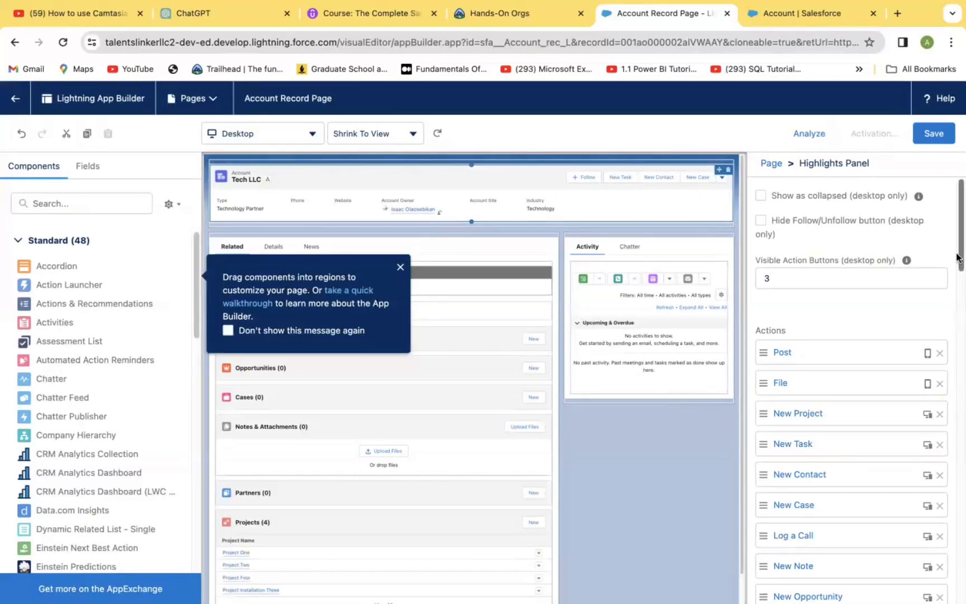
# Try to add a New Project action to the highlights panel's action list
pyautogui.moveTo(957, 260); pyautogui.dragTo(957, 504)
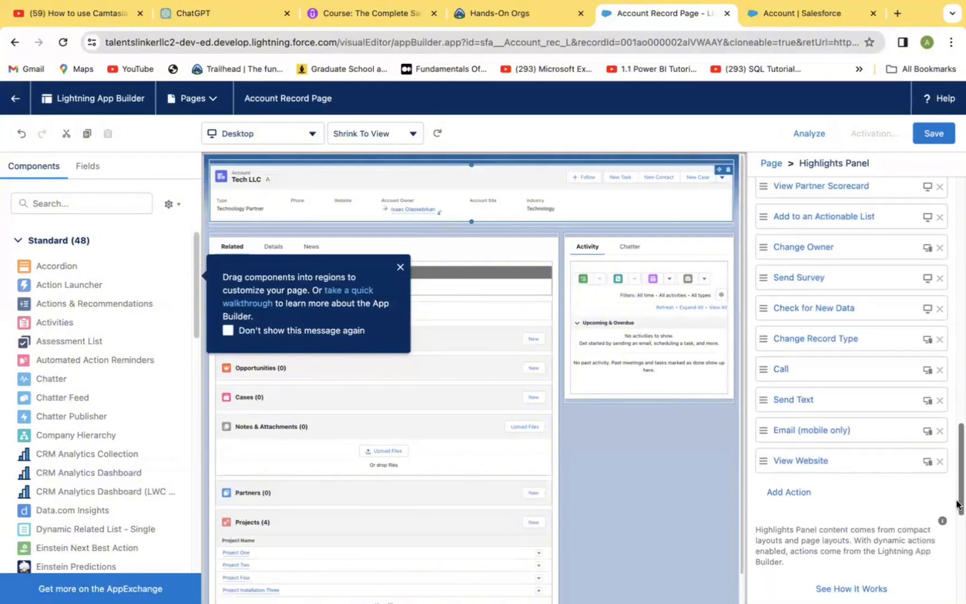
pyautogui.click(801, 494)
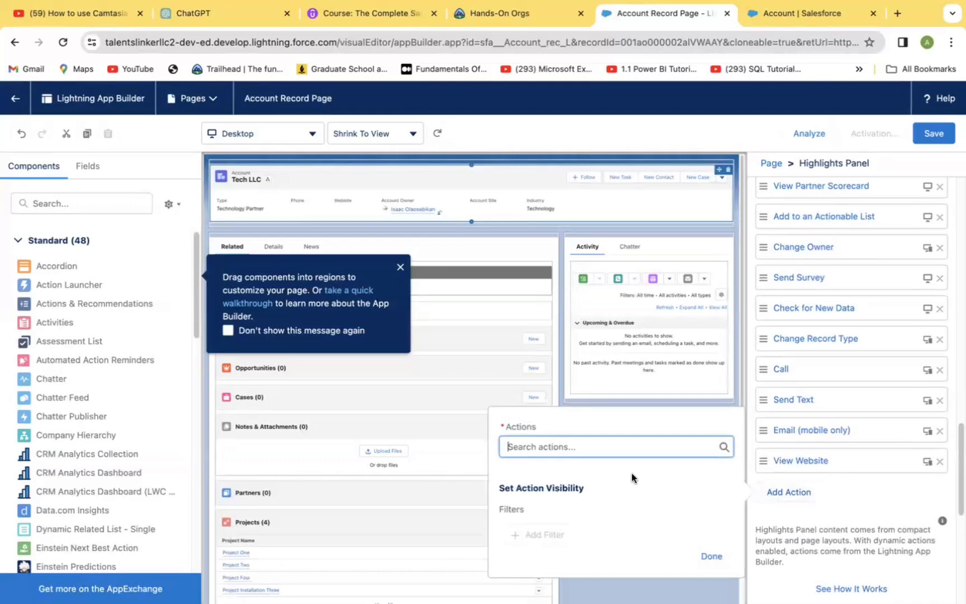
pyautogui.click(607, 447)
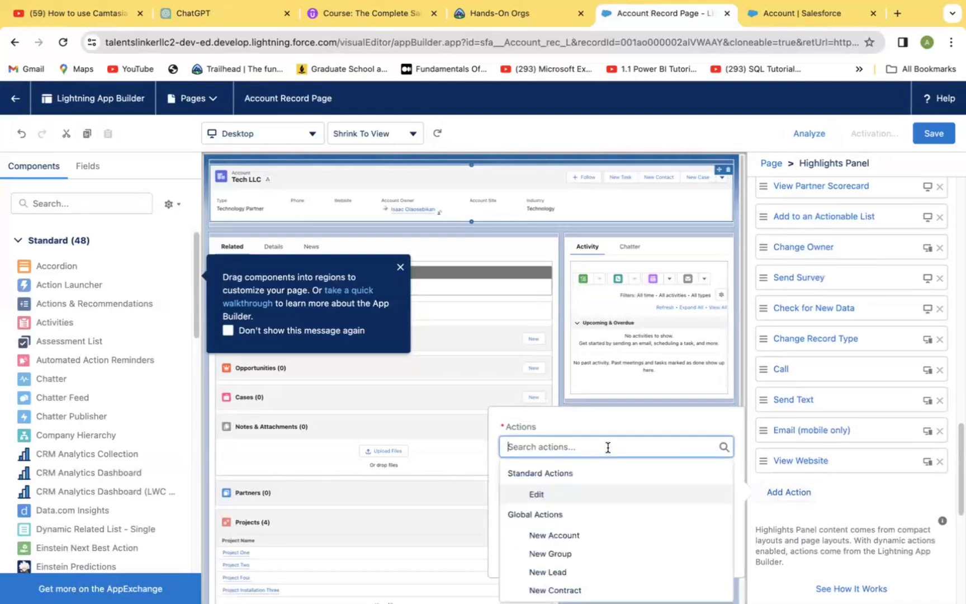
pyautogui.write('N')
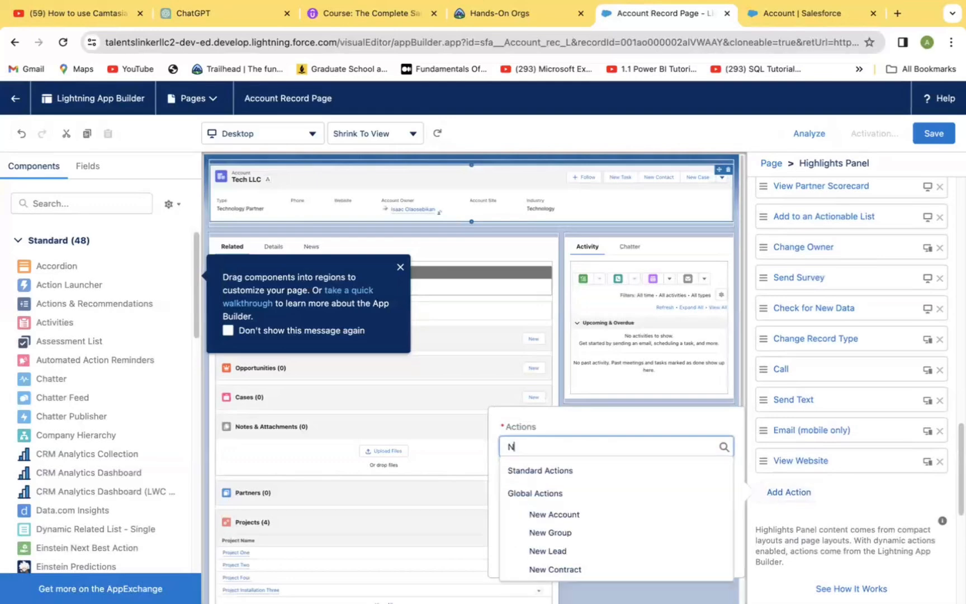
pyautogui.write('ew Pr')
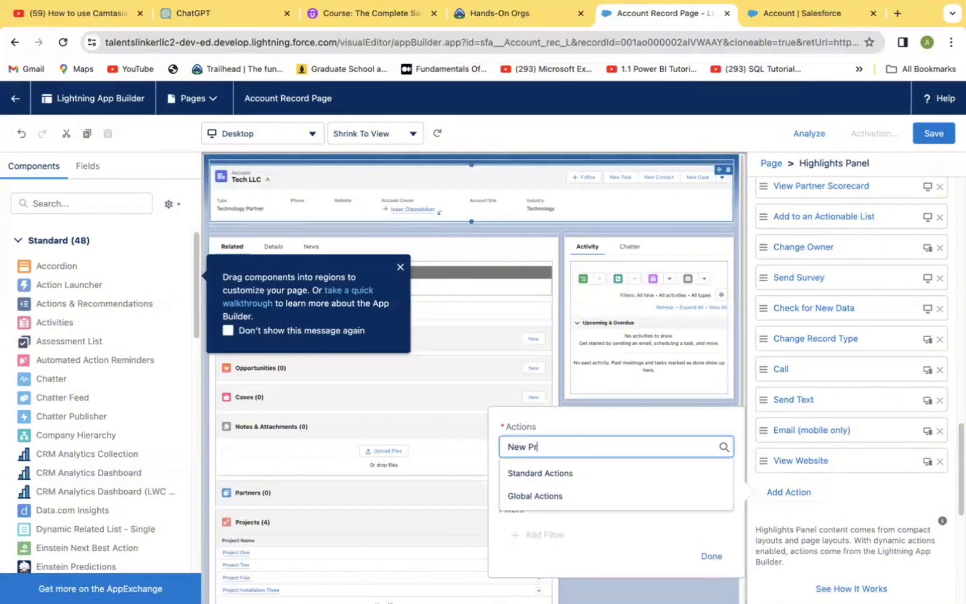
pyautogui.write('o')
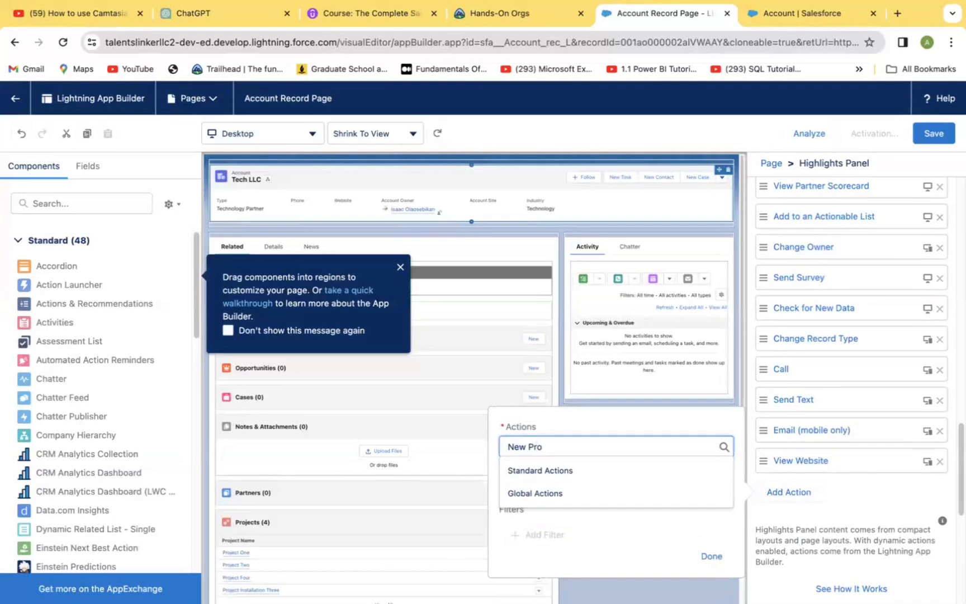
pyautogui.press('BackSpace')
pyautogui.press('BackSpace')
pyautogui.press('BackSpace')
pyautogui.press('BackSpace')
pyautogui.press('BackSpace')
pyautogui.press('BackSpace')
pyautogui.press('BackSpace')
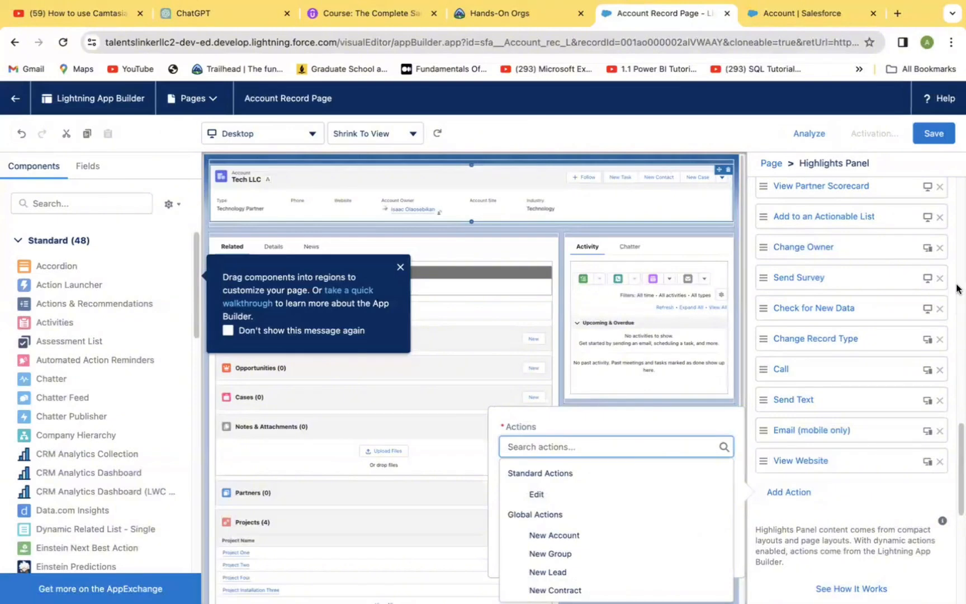
# Remove the Post action and move New Project and New Opportunity to the top of the highlights panel actions
pyautogui.moveTo(956, 456); pyautogui.dragTo(955, 239)
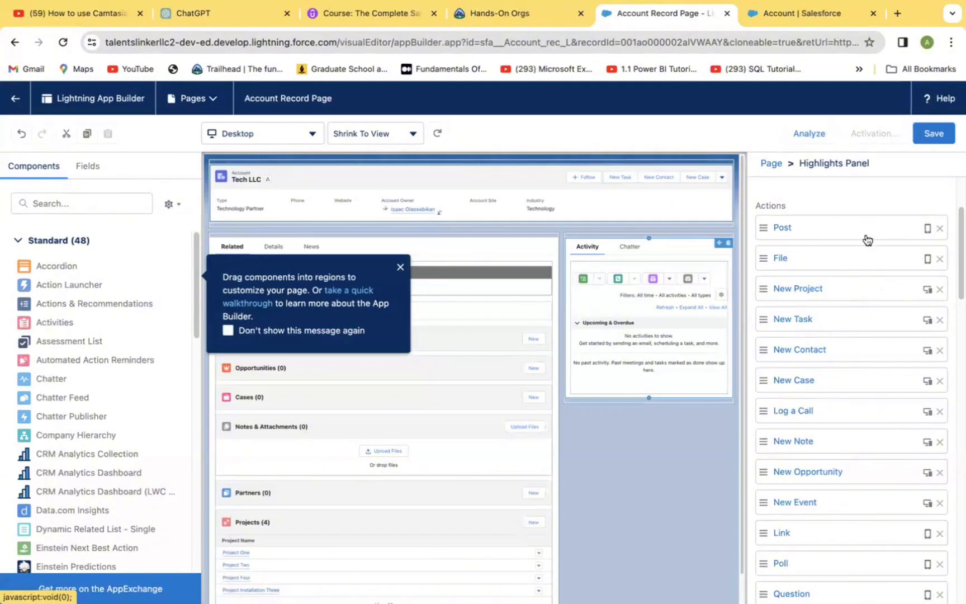
pyautogui.click(940, 229)
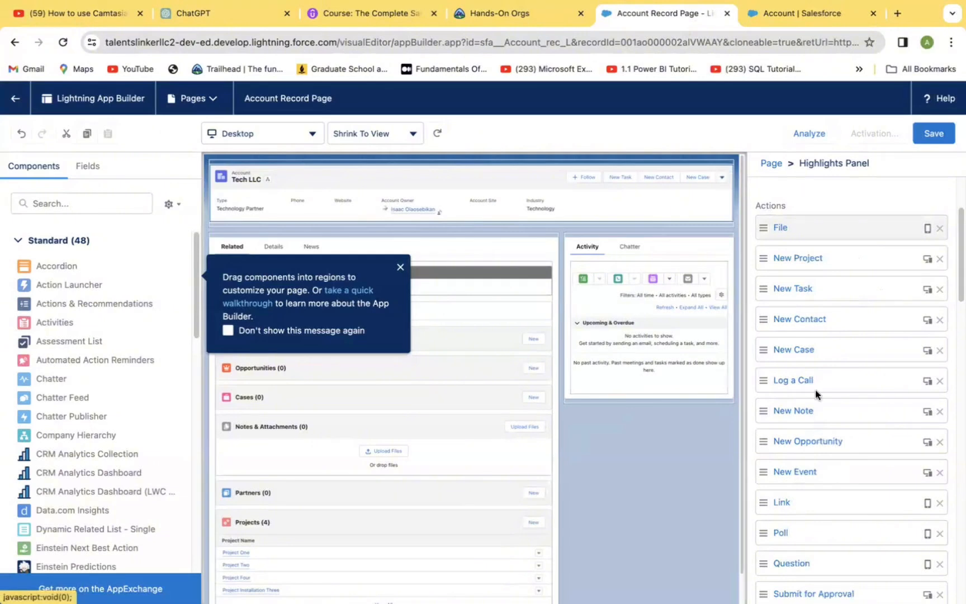
pyautogui.moveTo(806, 259); pyautogui.dragTo(807, 237)
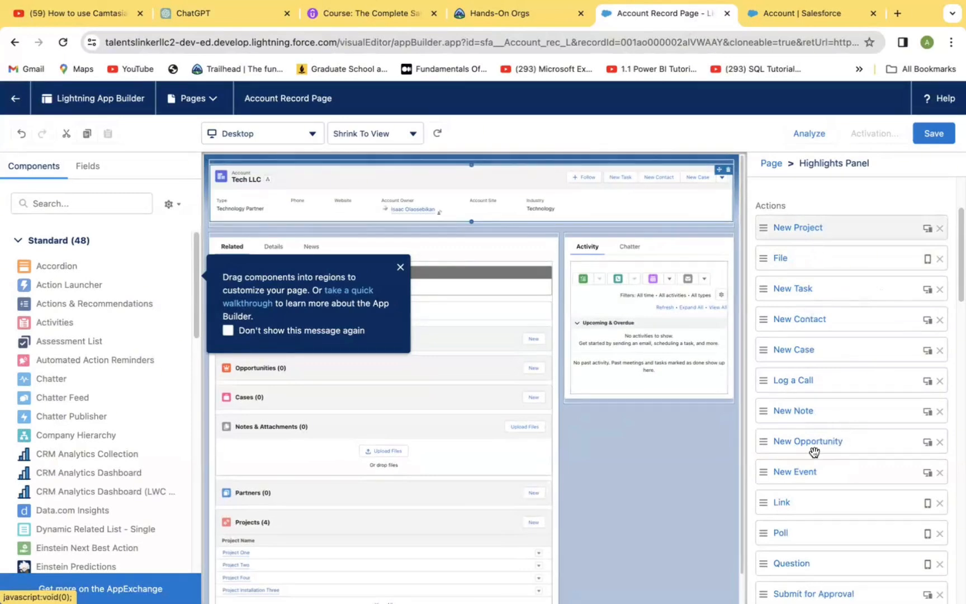
pyautogui.moveTo(828, 444); pyautogui.dragTo(821, 264)
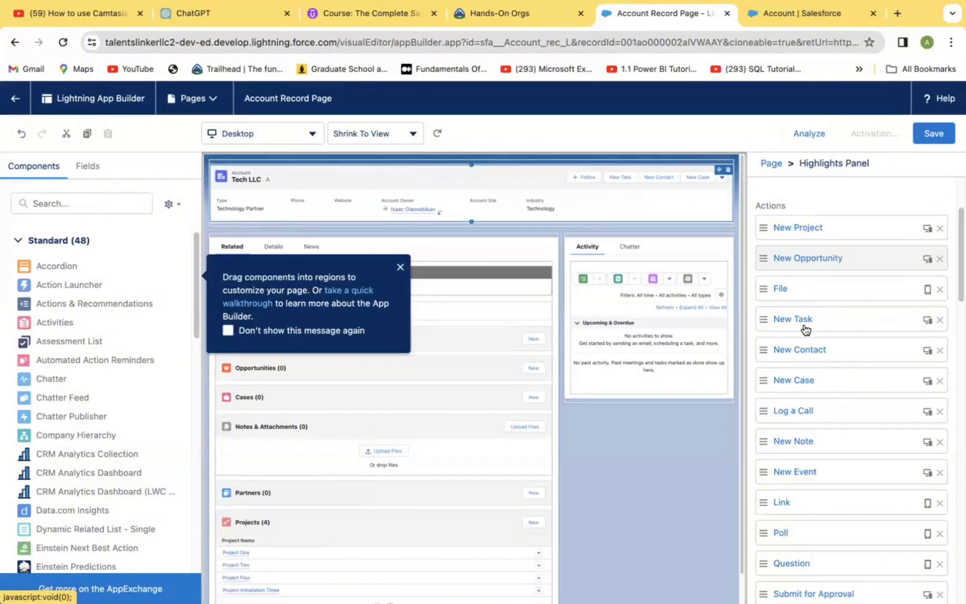
# Remove the New Task and New Contact actions from the highlights panel
pyautogui.click(939, 321)
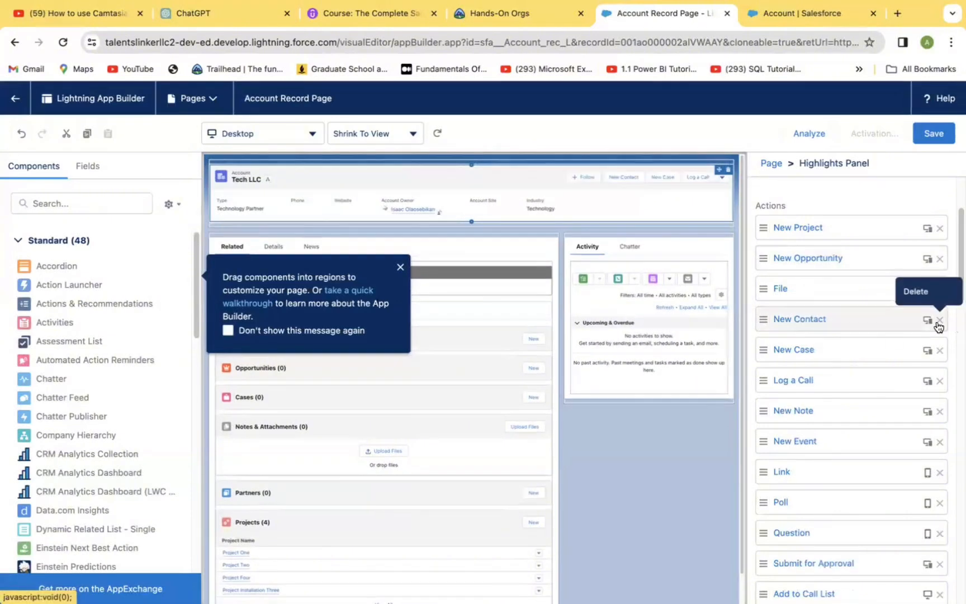
pyautogui.click(940, 322)
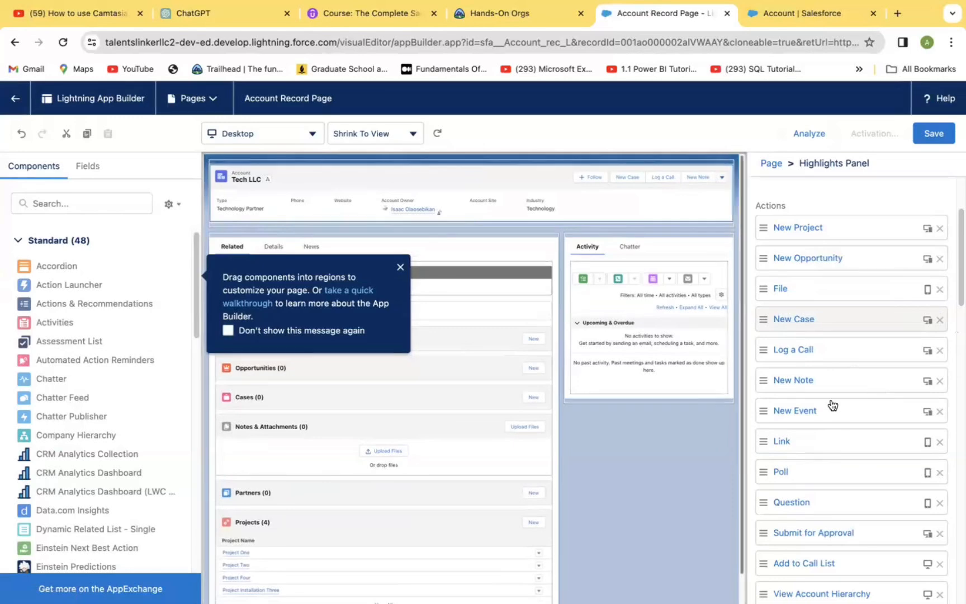
pyautogui.click(804, 353)
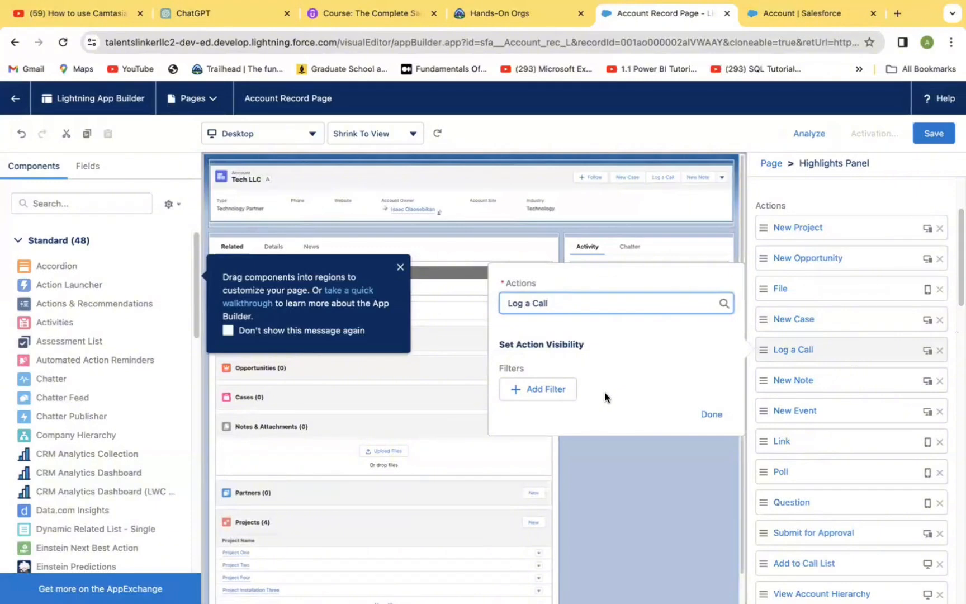
pyautogui.click(677, 502)
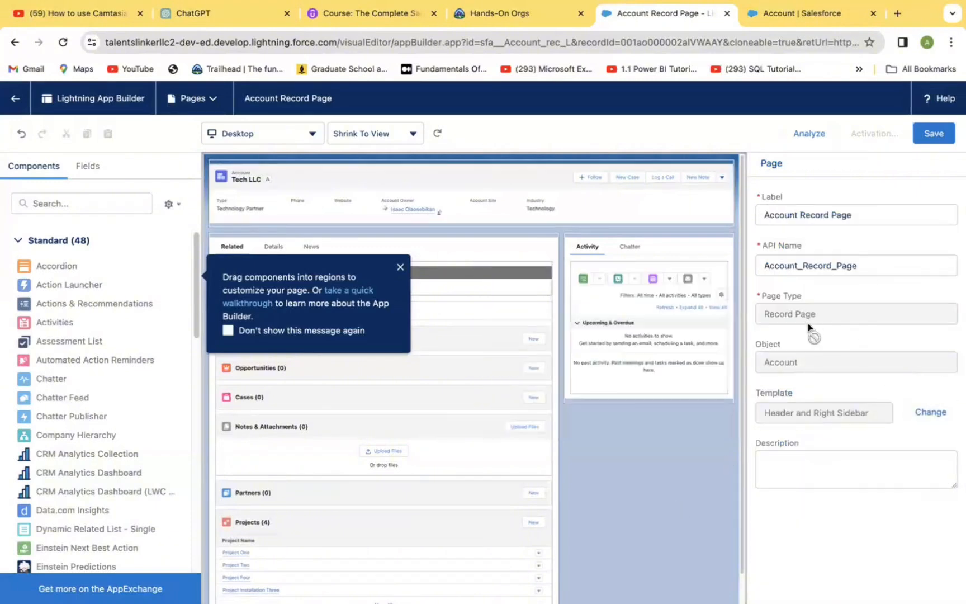
pyautogui.click(651, 186)
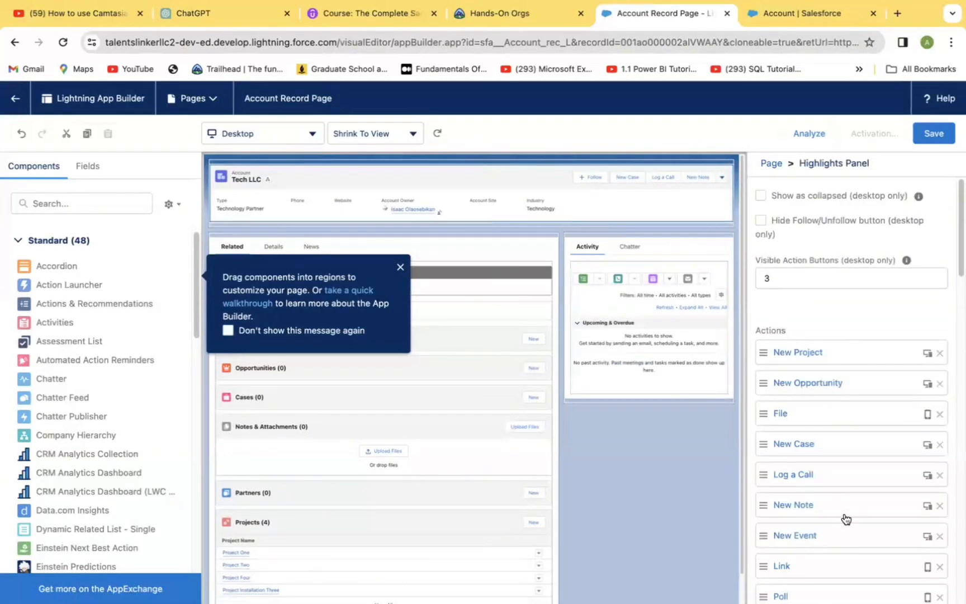
# Try a record-field visibility filter on the New Opportunity action: Annual Revenue equal to 1000000
pyautogui.click(821, 384)
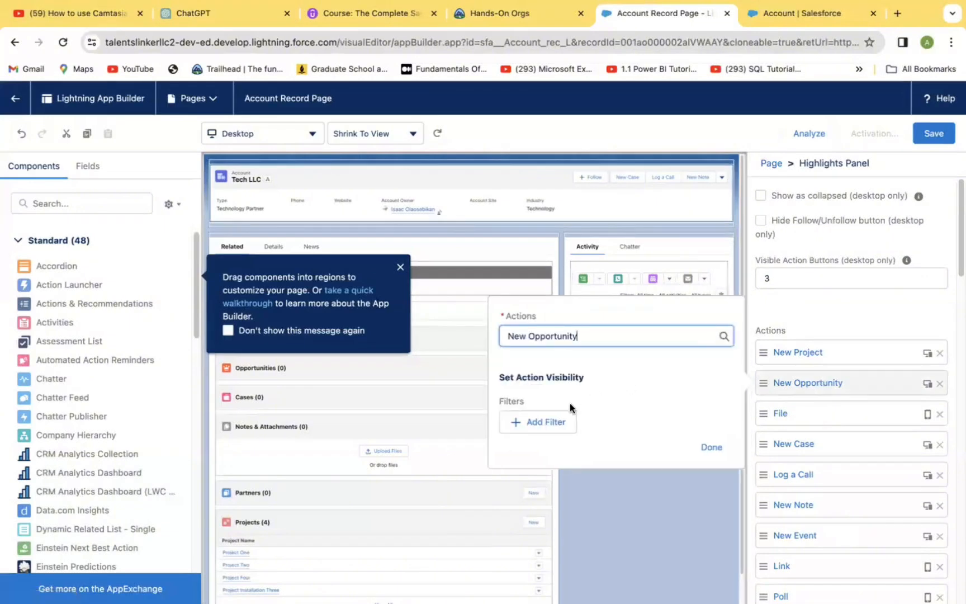
pyautogui.click(545, 422)
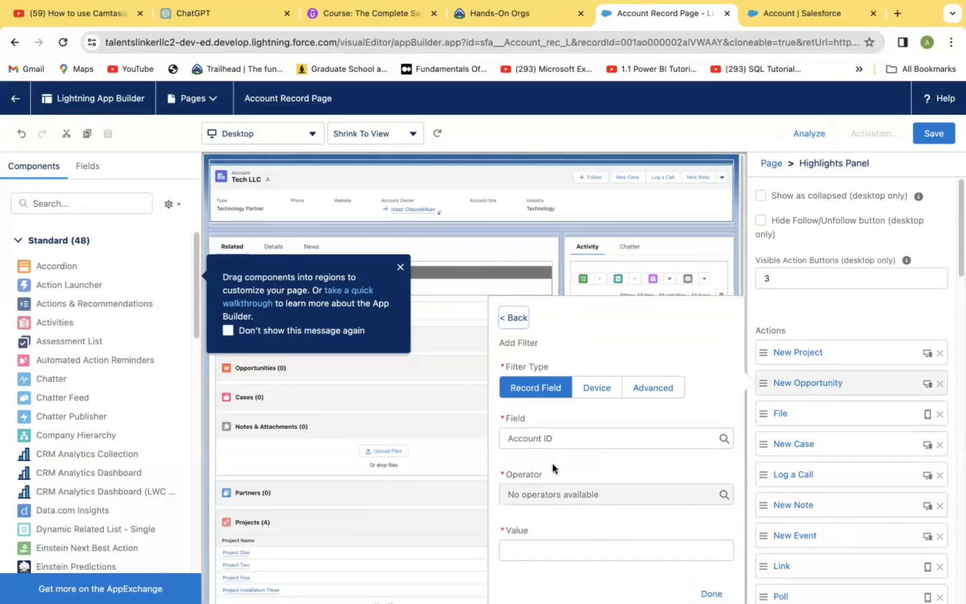
pyautogui.click(722, 438)
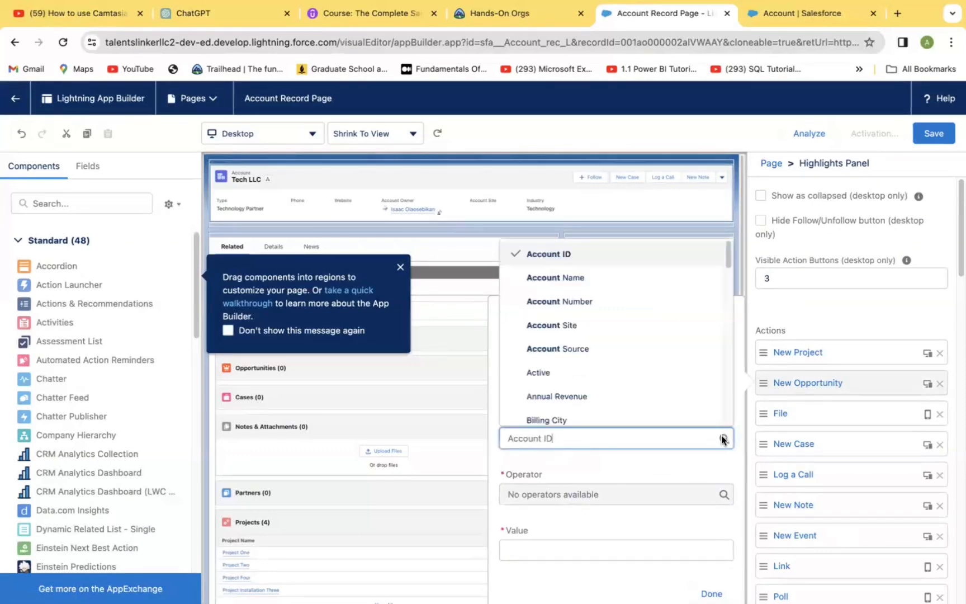
pyautogui.click(693, 397)
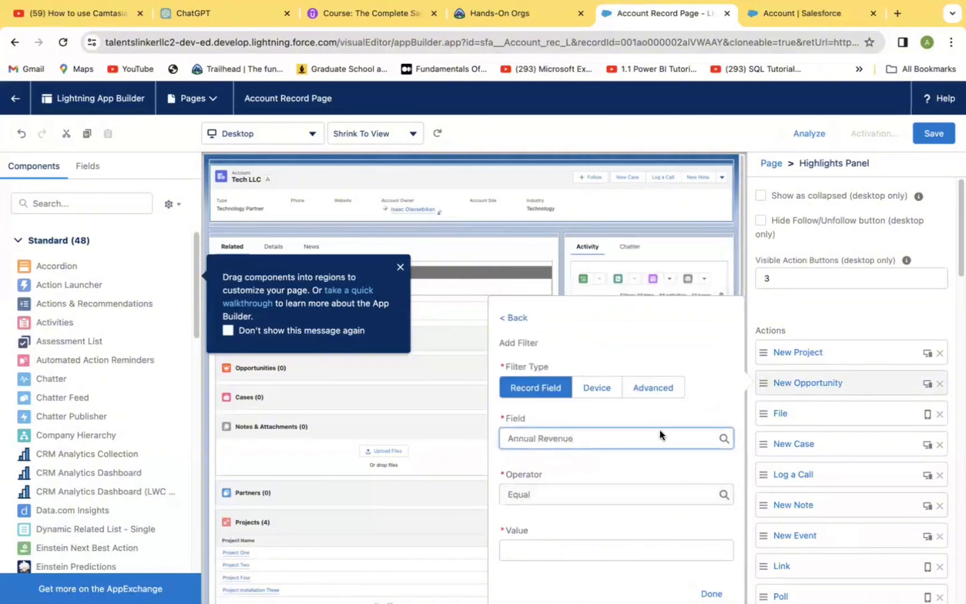
pyautogui.click(588, 548)
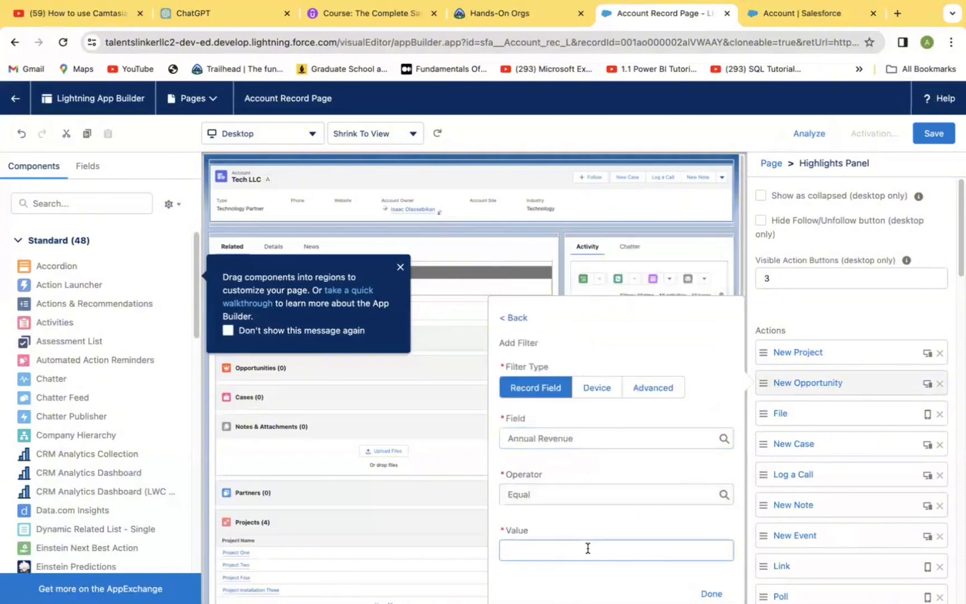
pyautogui.write('1000000')
pyautogui.click(739, 540)
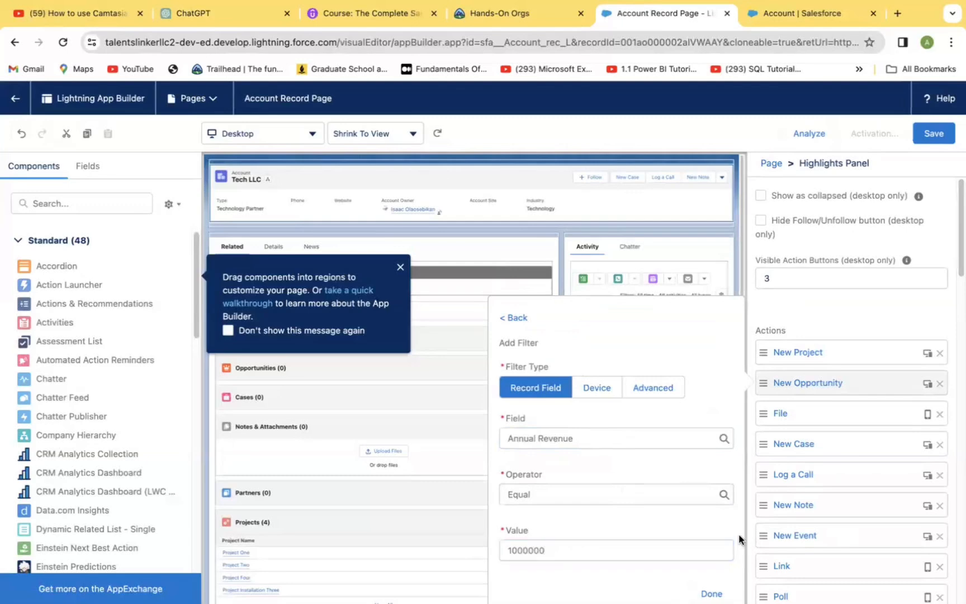
# Try a device visibility filter instead: Form Factor not equal to Phone
pyautogui.click(599, 392)
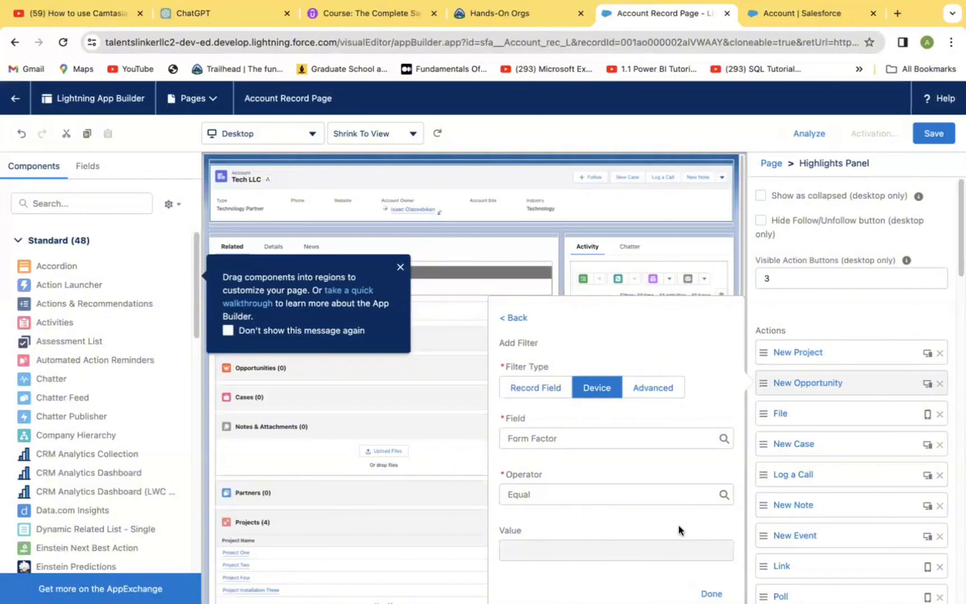
pyautogui.click(612, 438)
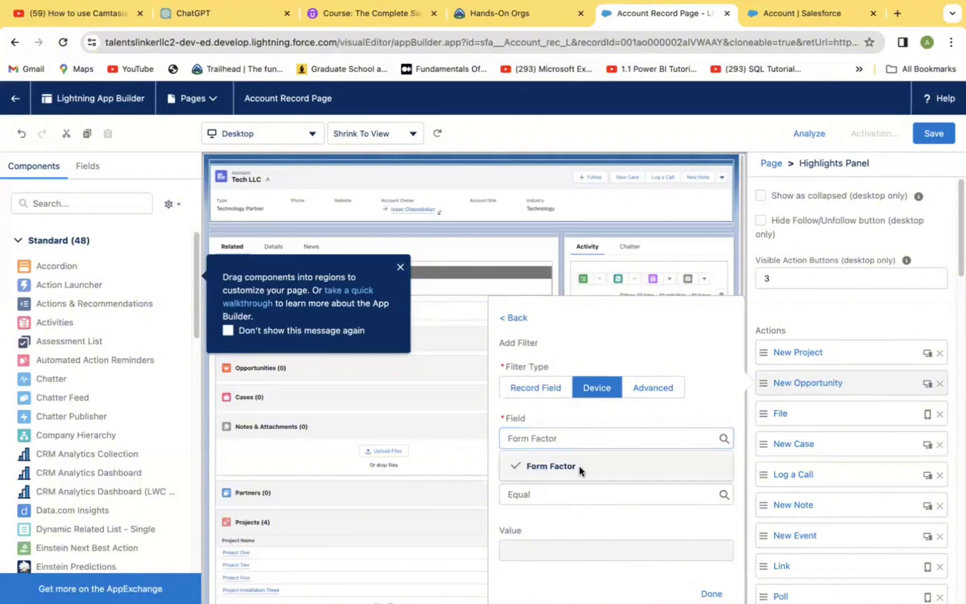
pyautogui.click(579, 466)
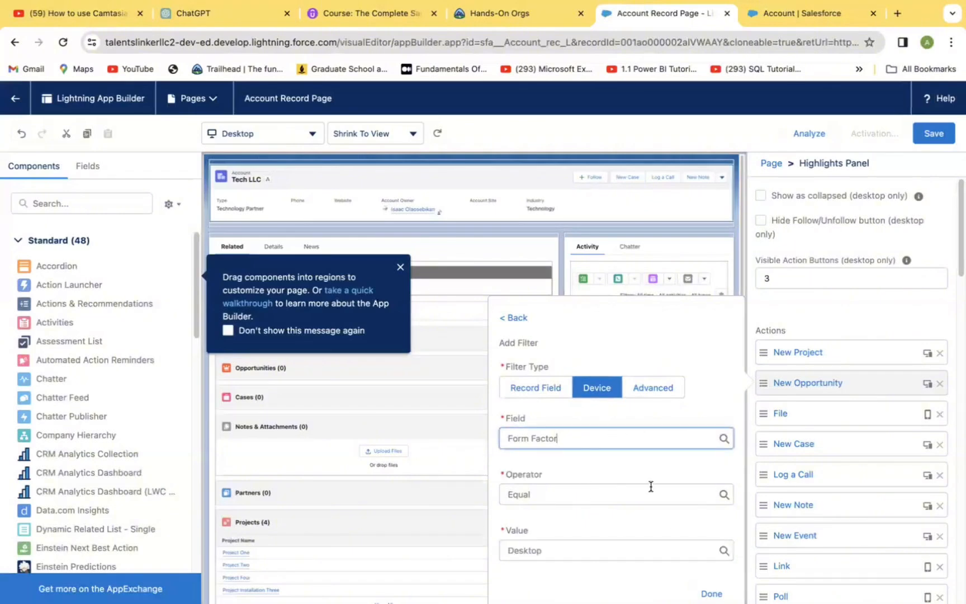
pyautogui.click(688, 489)
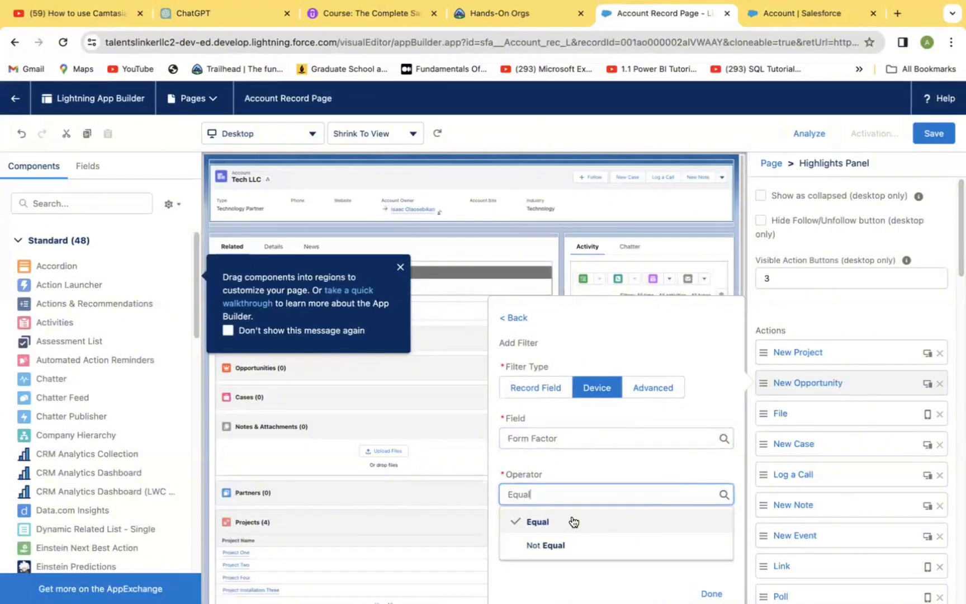
pyautogui.click(564, 544)
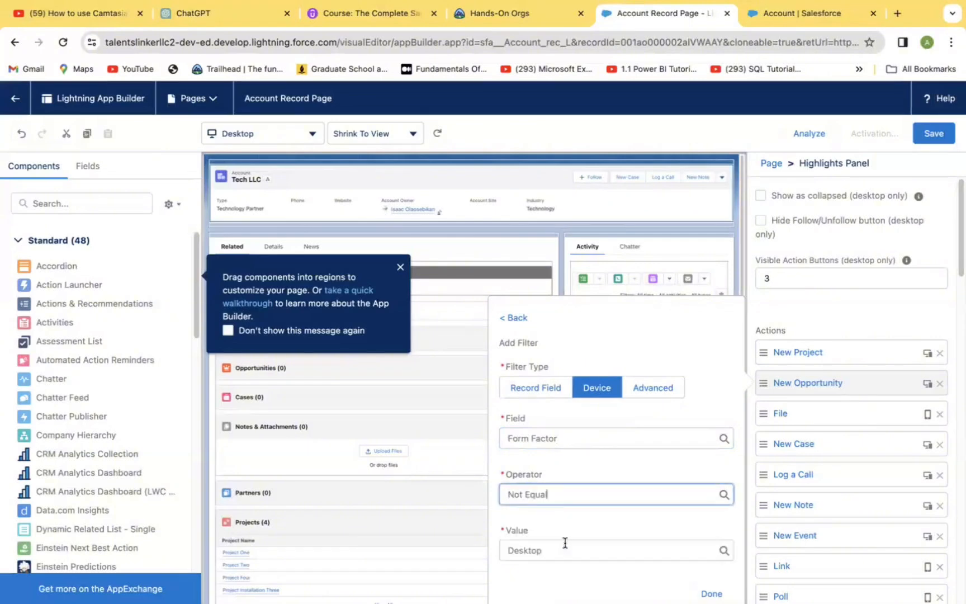
pyautogui.click(558, 550)
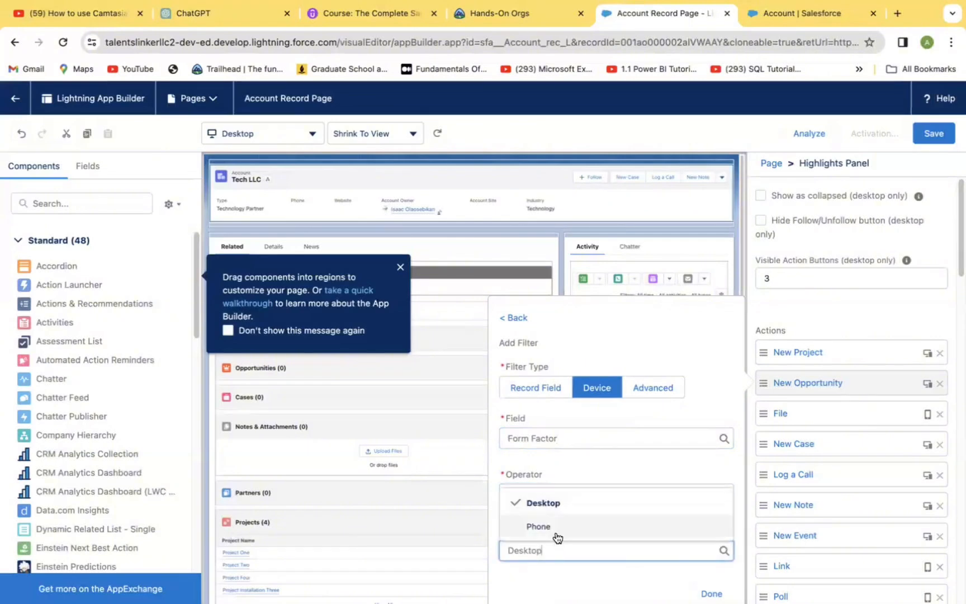
pyautogui.click(554, 528)
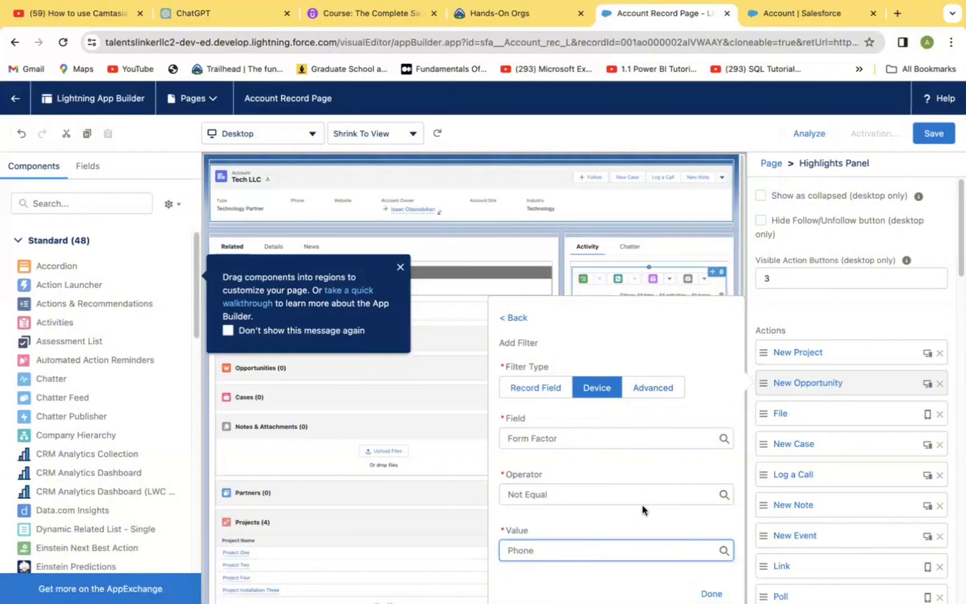
# Set an advanced visibility filter on New Opportunity using the User > Active field and finish the filter
pyautogui.click(652, 388)
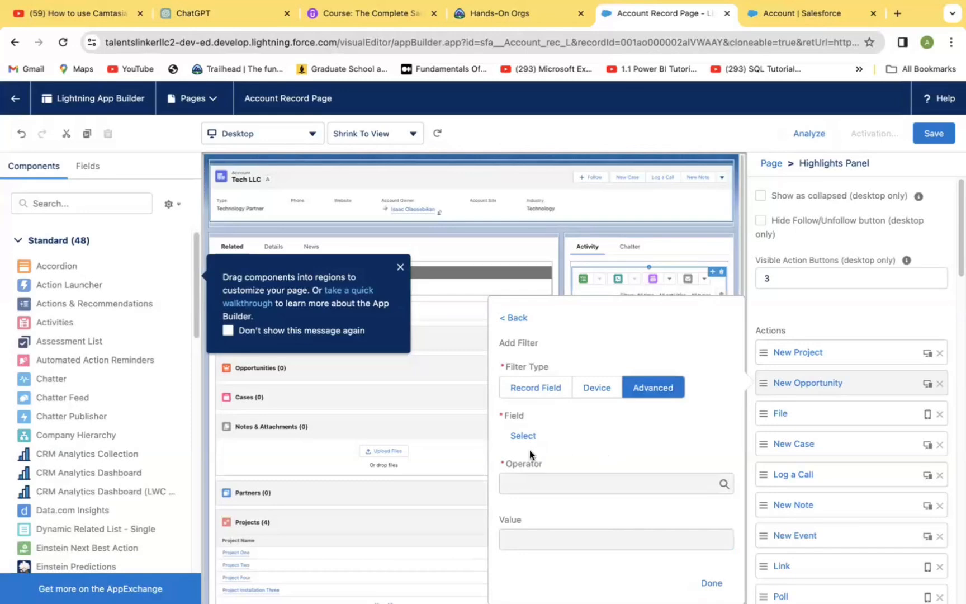
pyautogui.click(532, 435)
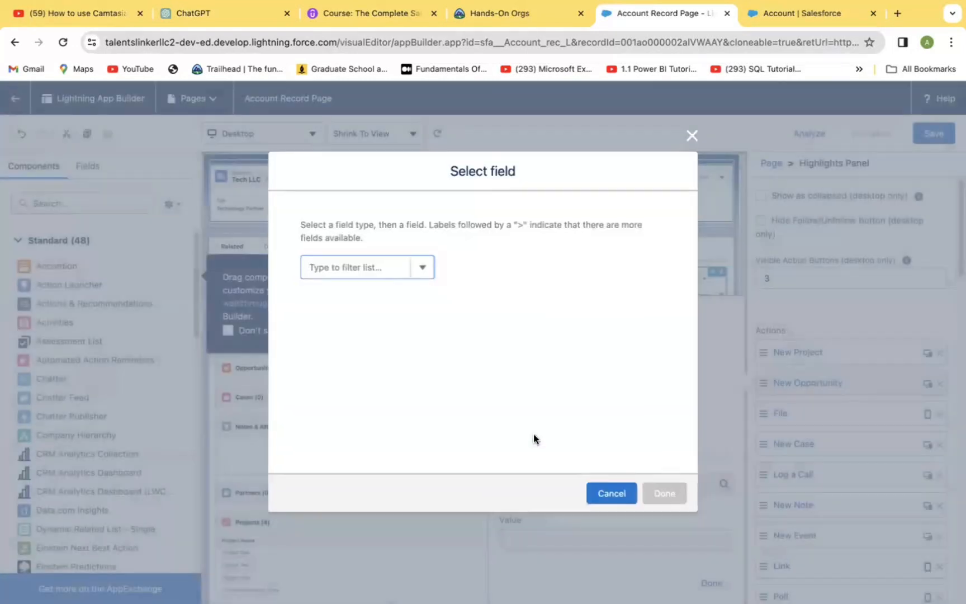
pyautogui.click(422, 268)
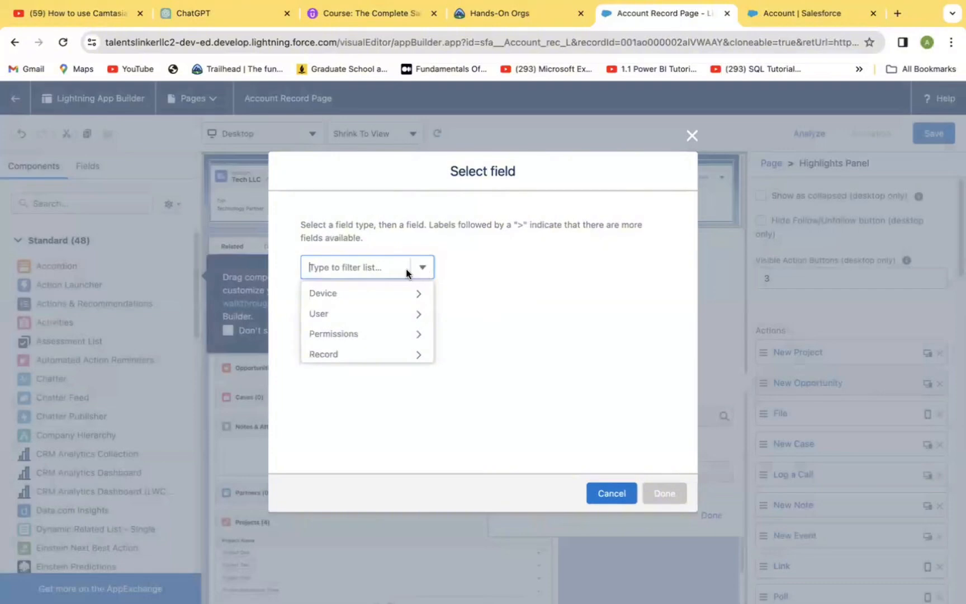
pyautogui.click(328, 318)
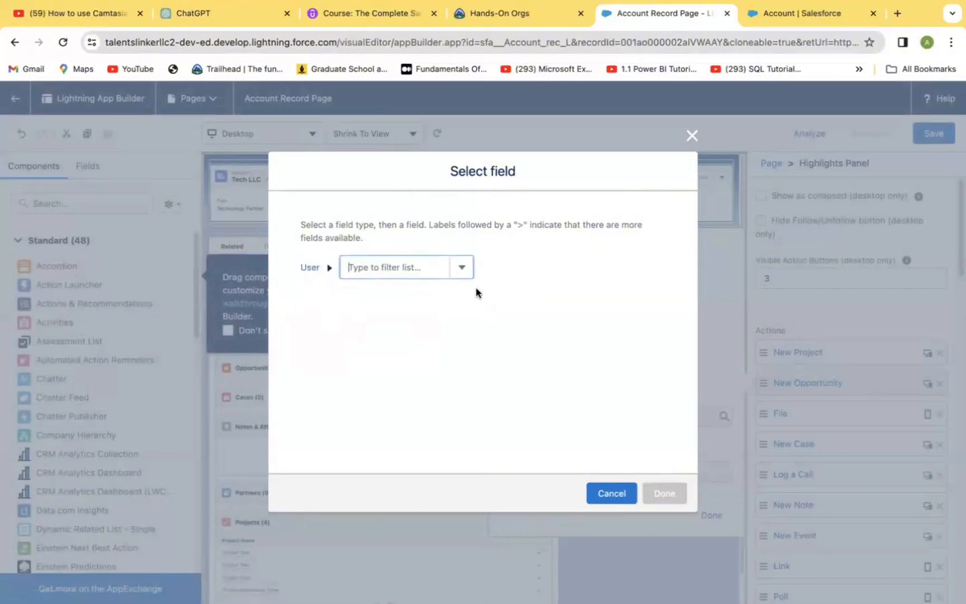
pyautogui.click(424, 271)
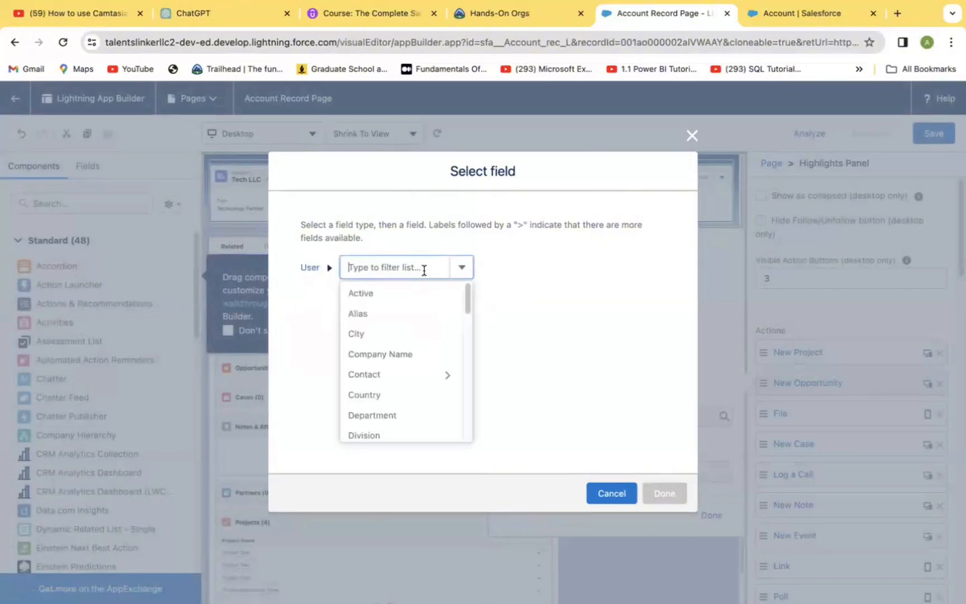
pyautogui.click(392, 296)
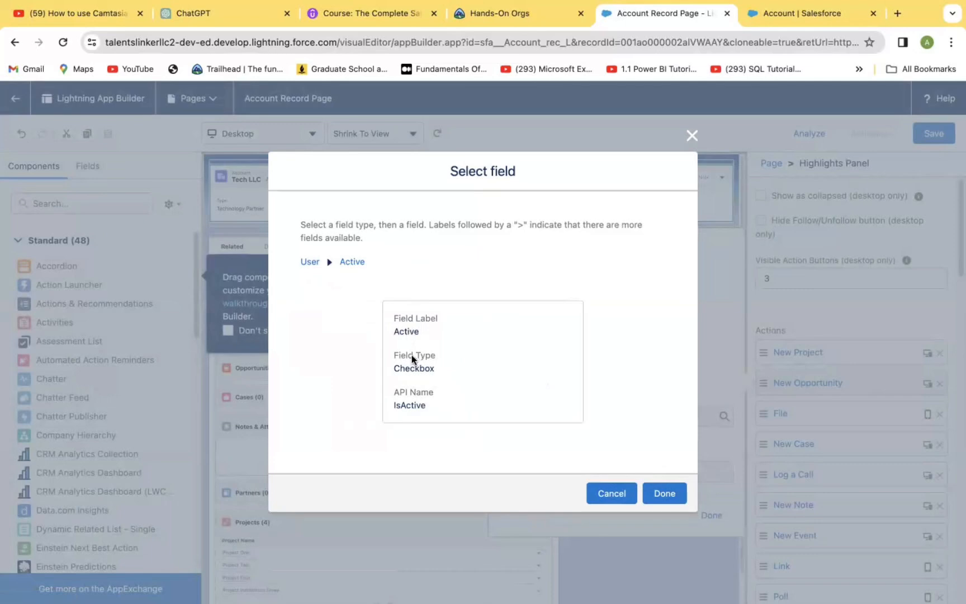
pyautogui.click(664, 494)
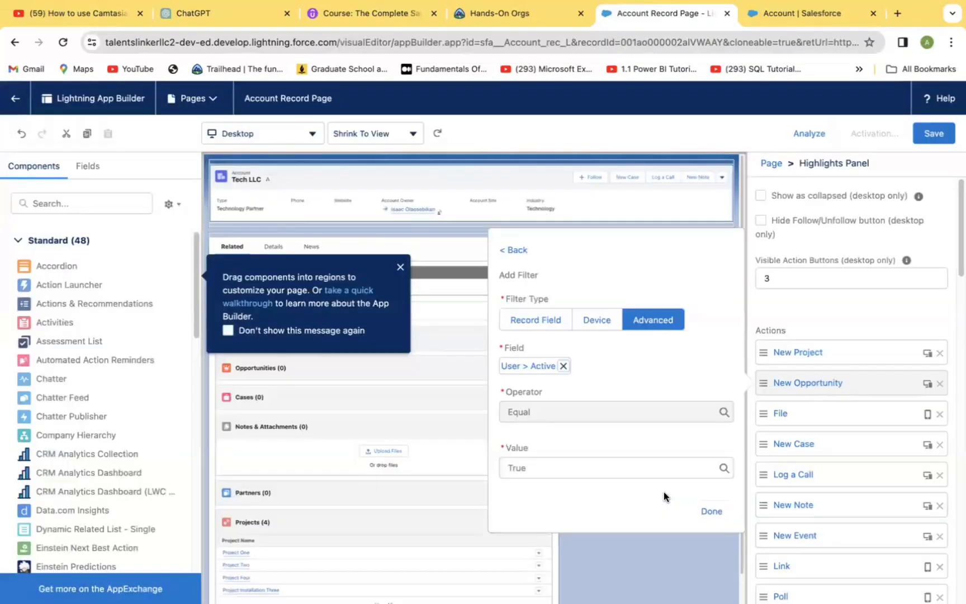
pyautogui.click(714, 511)
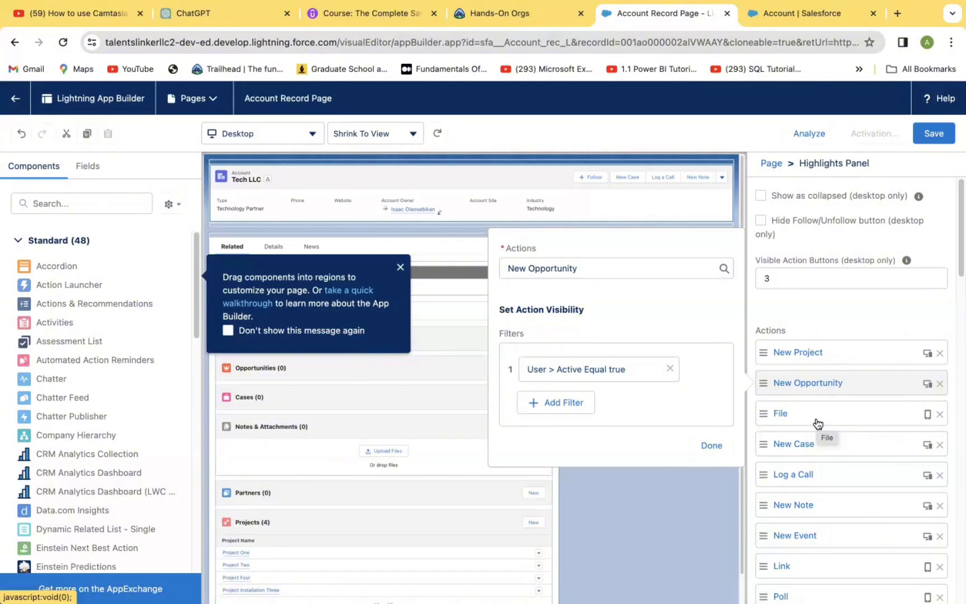
# Save the page and activate it as the org default for desktop and phone, then save again
pyautogui.click(927, 135)
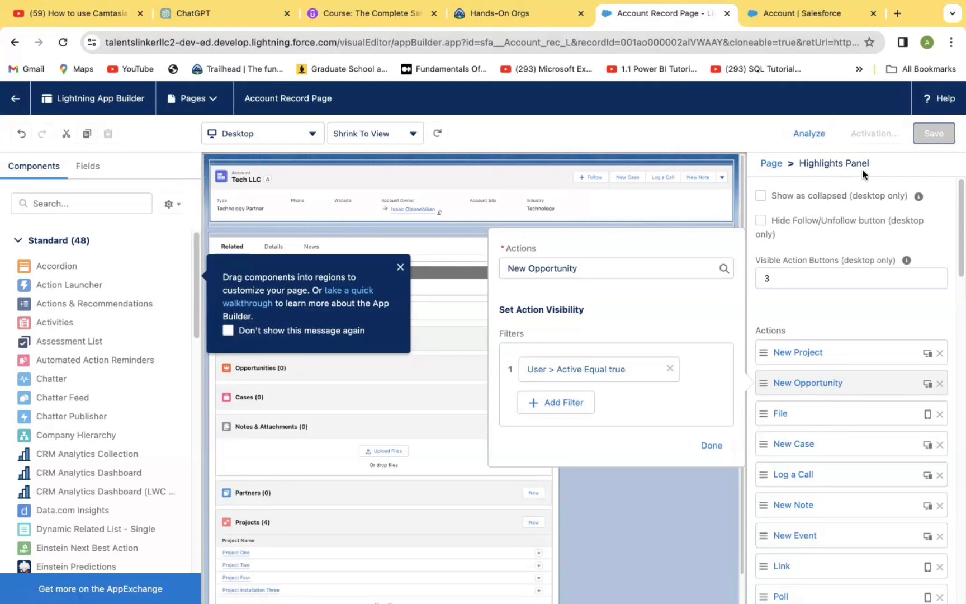
pyautogui.click(593, 128)
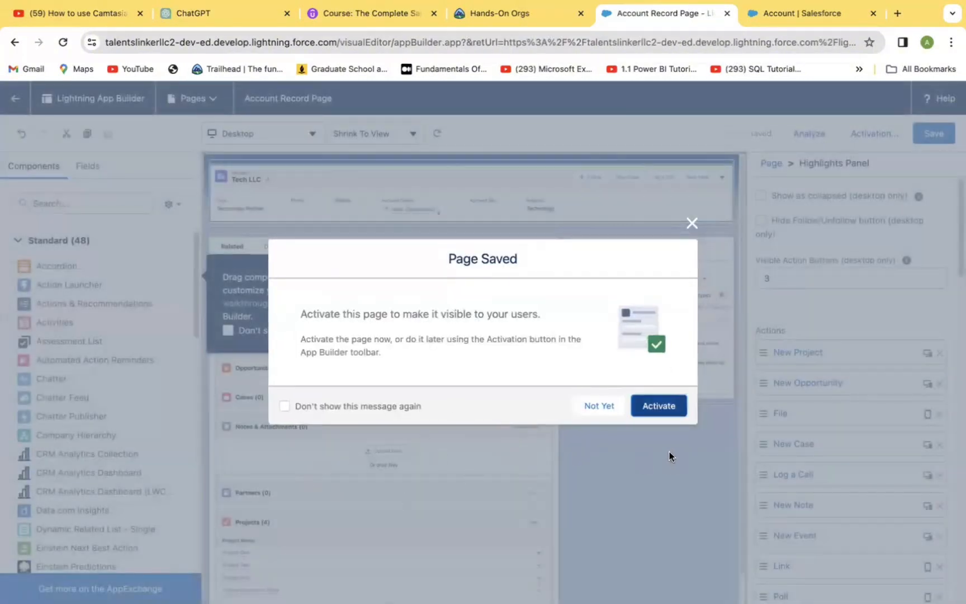
pyautogui.click(664, 408)
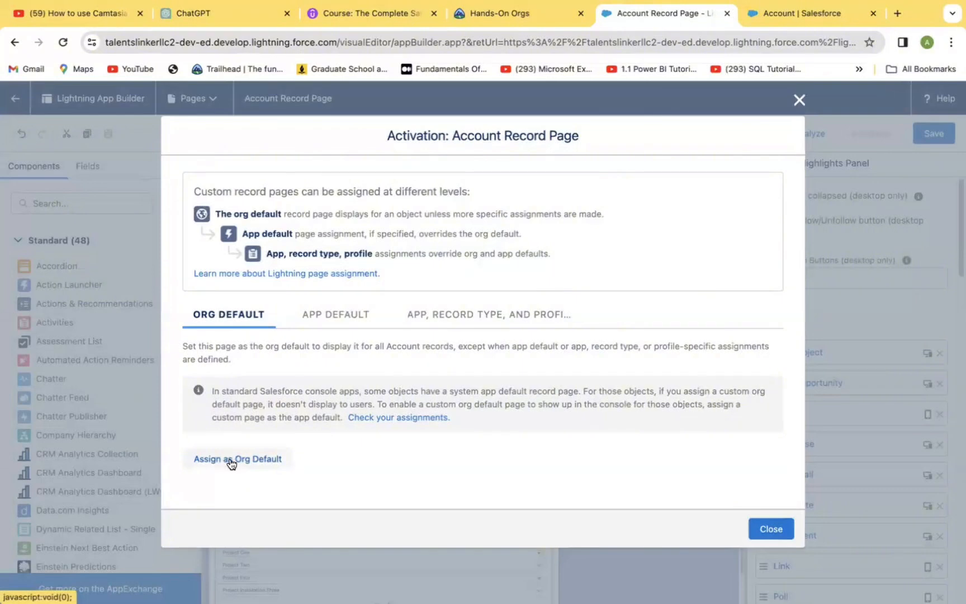
pyautogui.click(229, 460)
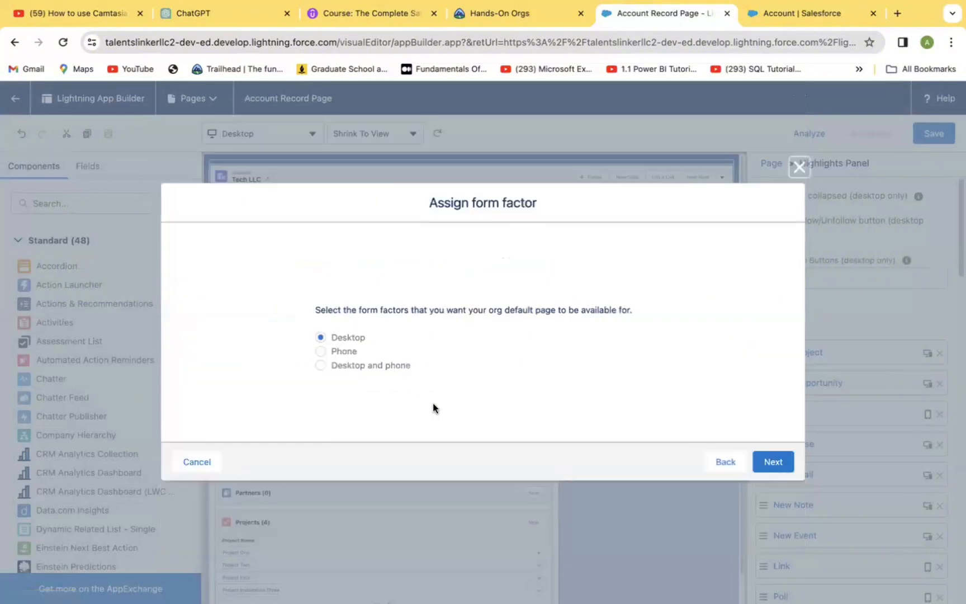
pyautogui.click(322, 366)
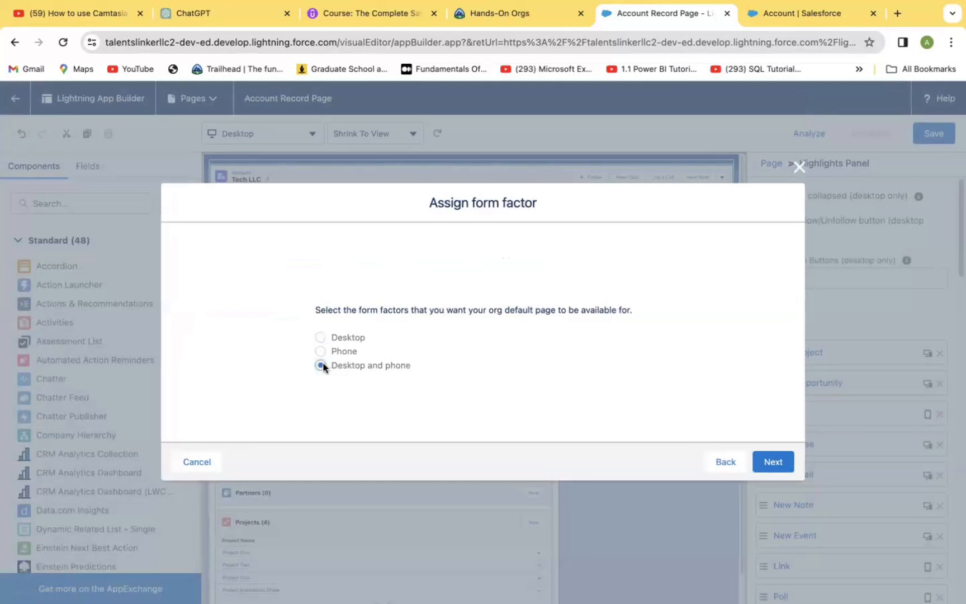
pyautogui.click(774, 468)
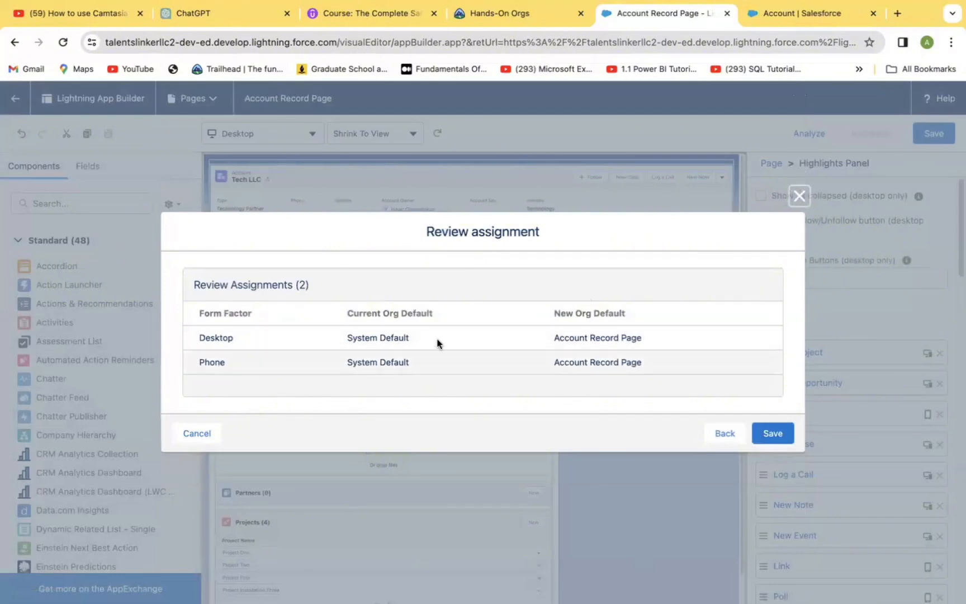
pyautogui.click(773, 434)
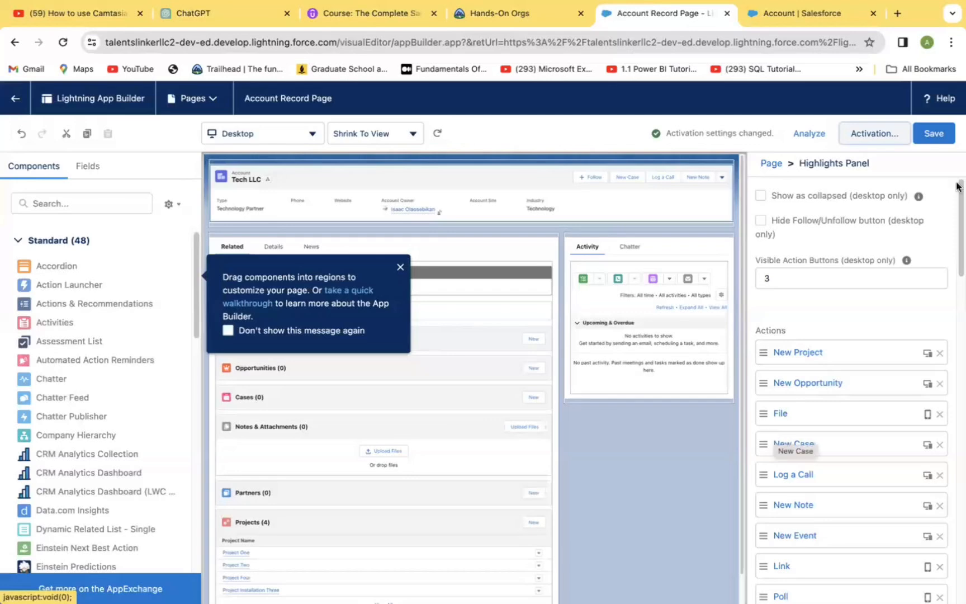
pyautogui.click(927, 133)
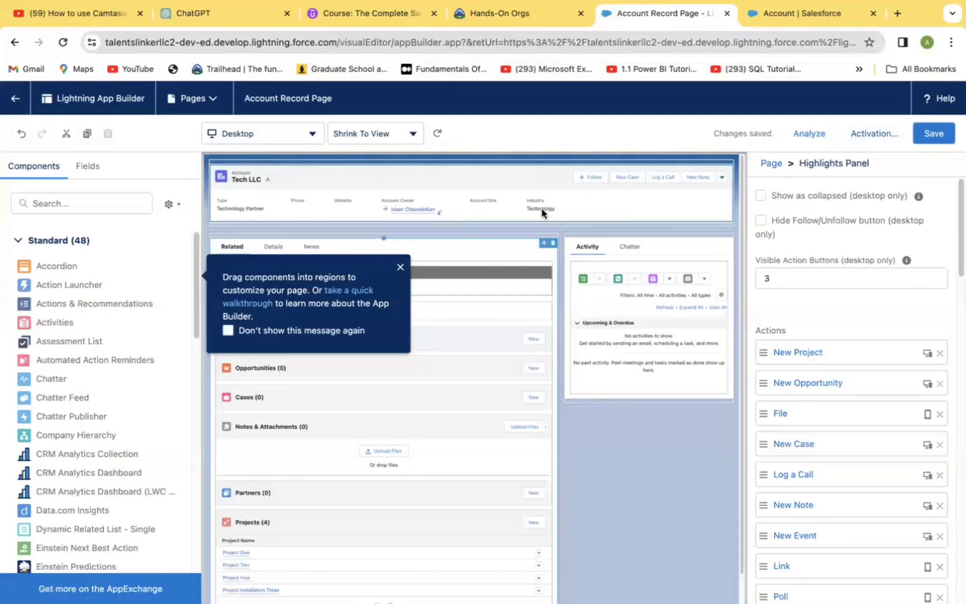
# Return to the Tech LLC account record and review the highlights panel actions and their overflow menu
pyautogui.click(18, 105)
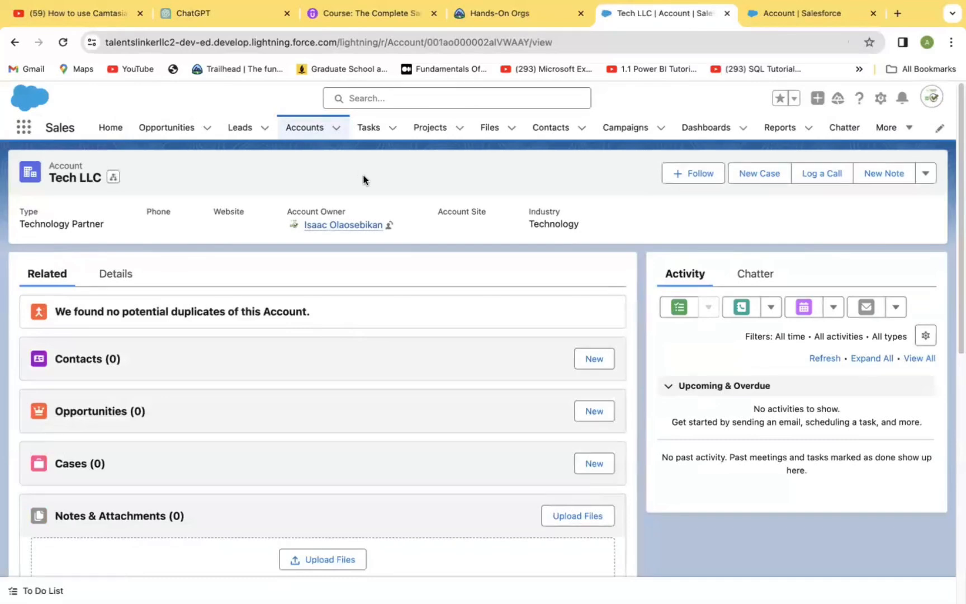
pyautogui.click(300, 130)
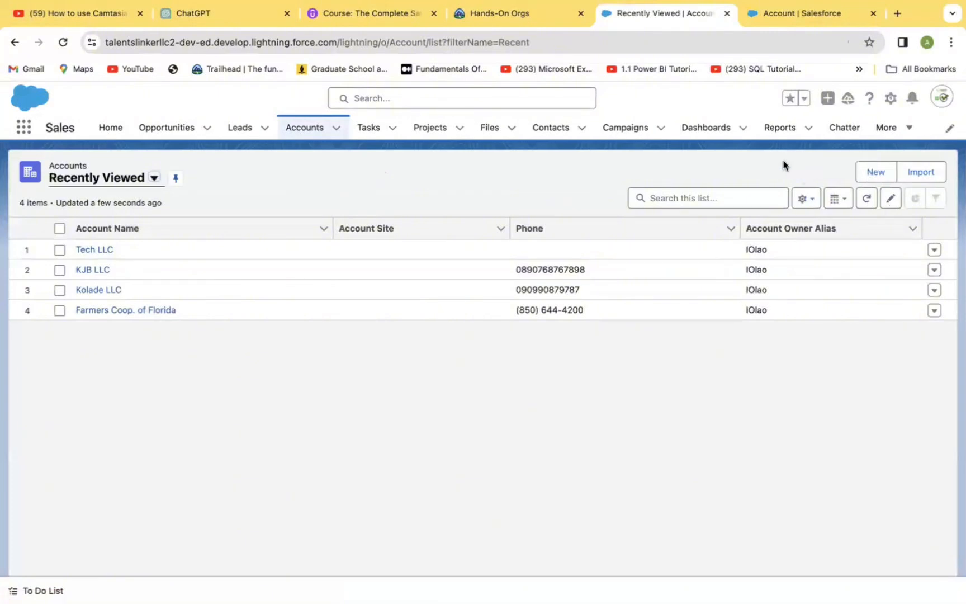
pyautogui.click(90, 250)
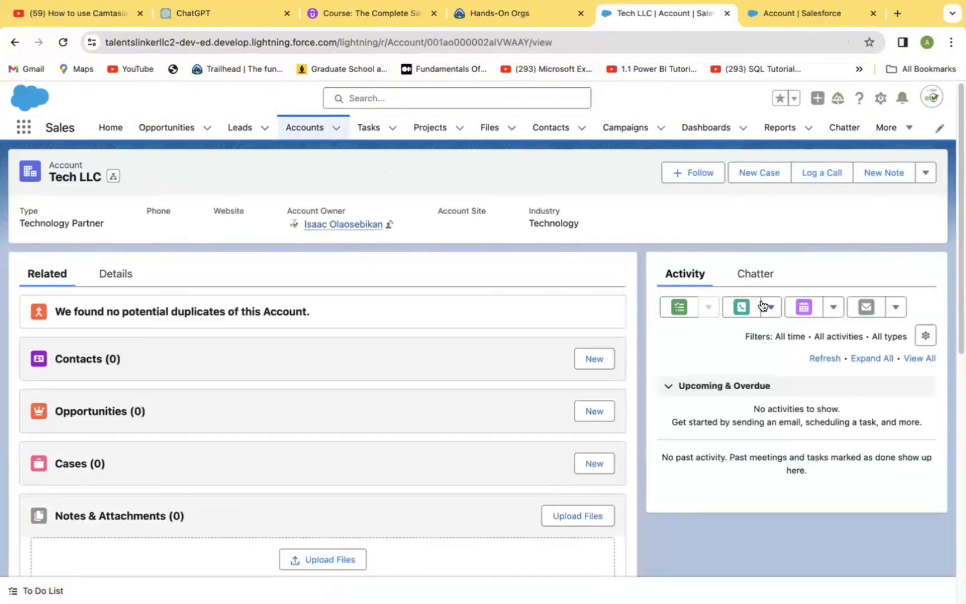
pyautogui.click(926, 173)
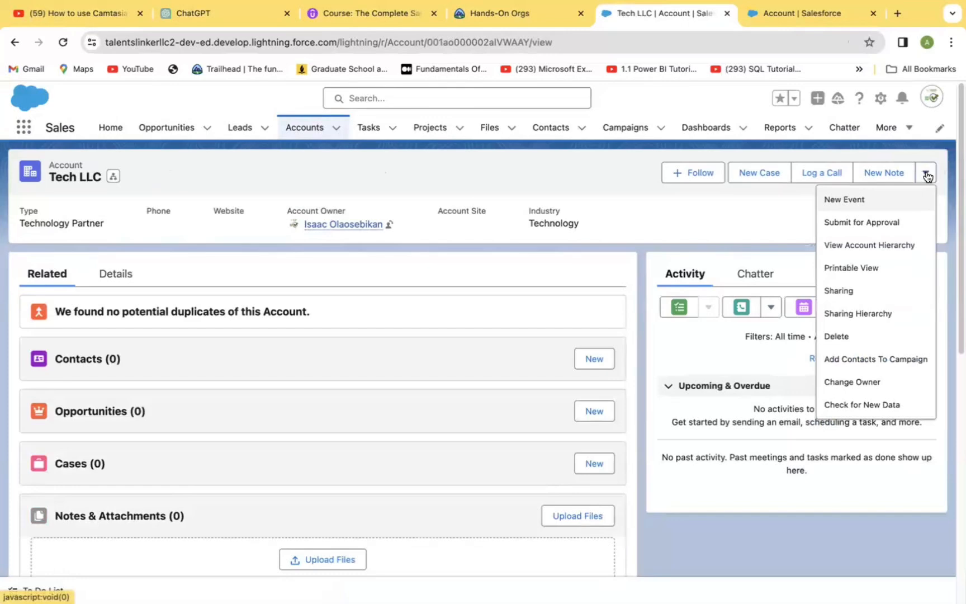
pyautogui.click(715, 219)
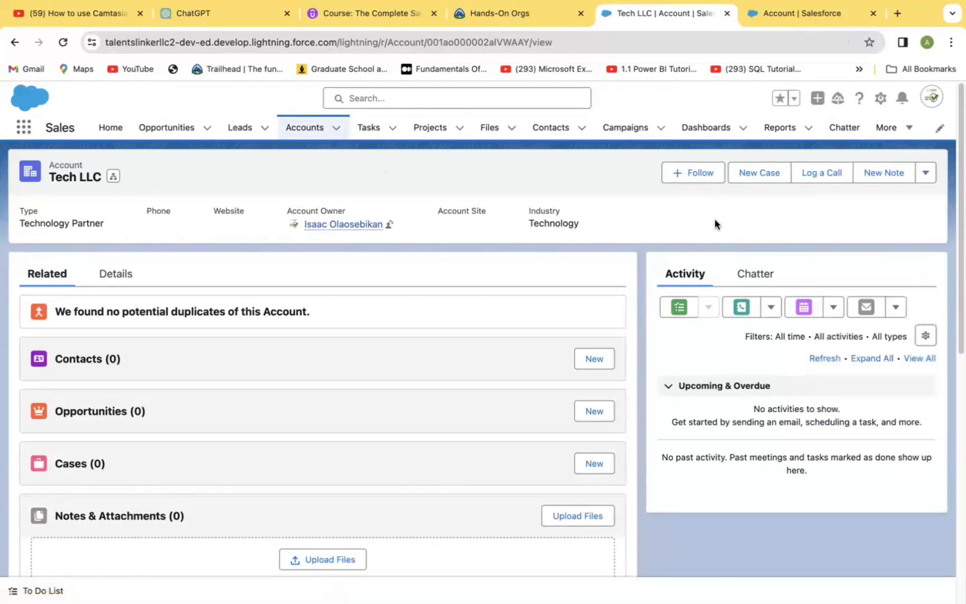